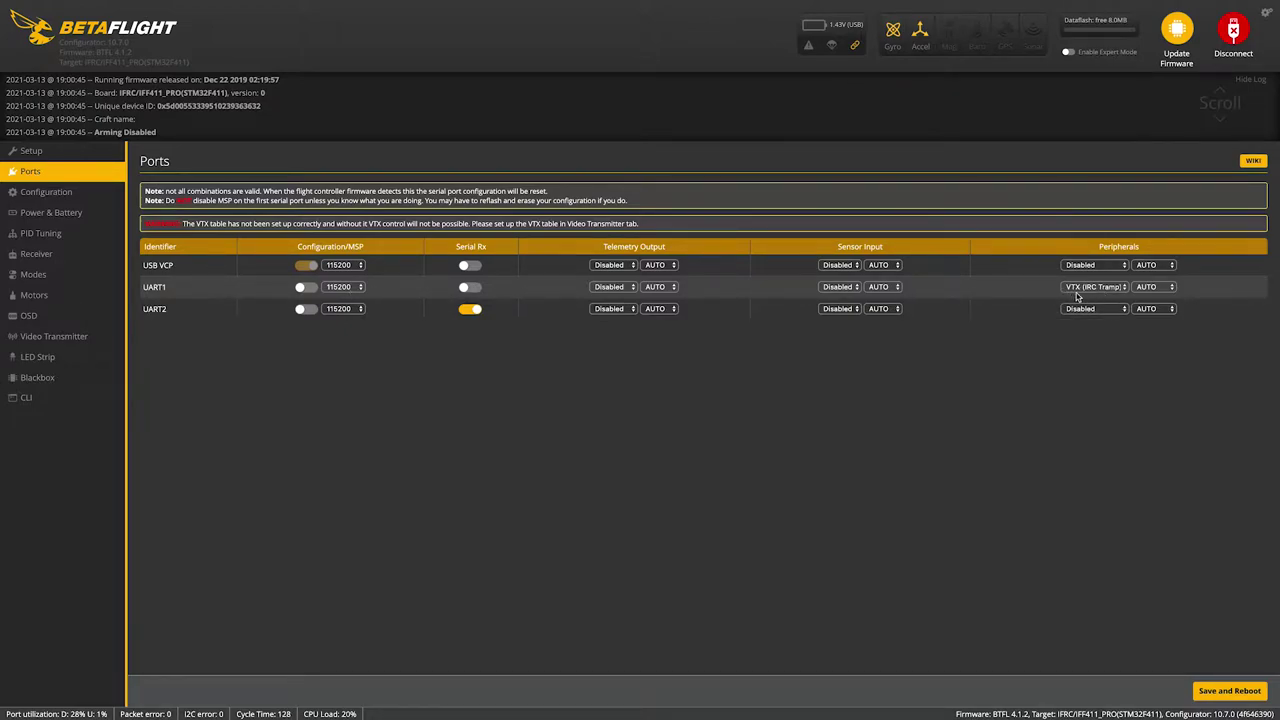
# Set the UART1 peripheral to VTX (IRC Tramp).
pyautogui.click(1126, 290)
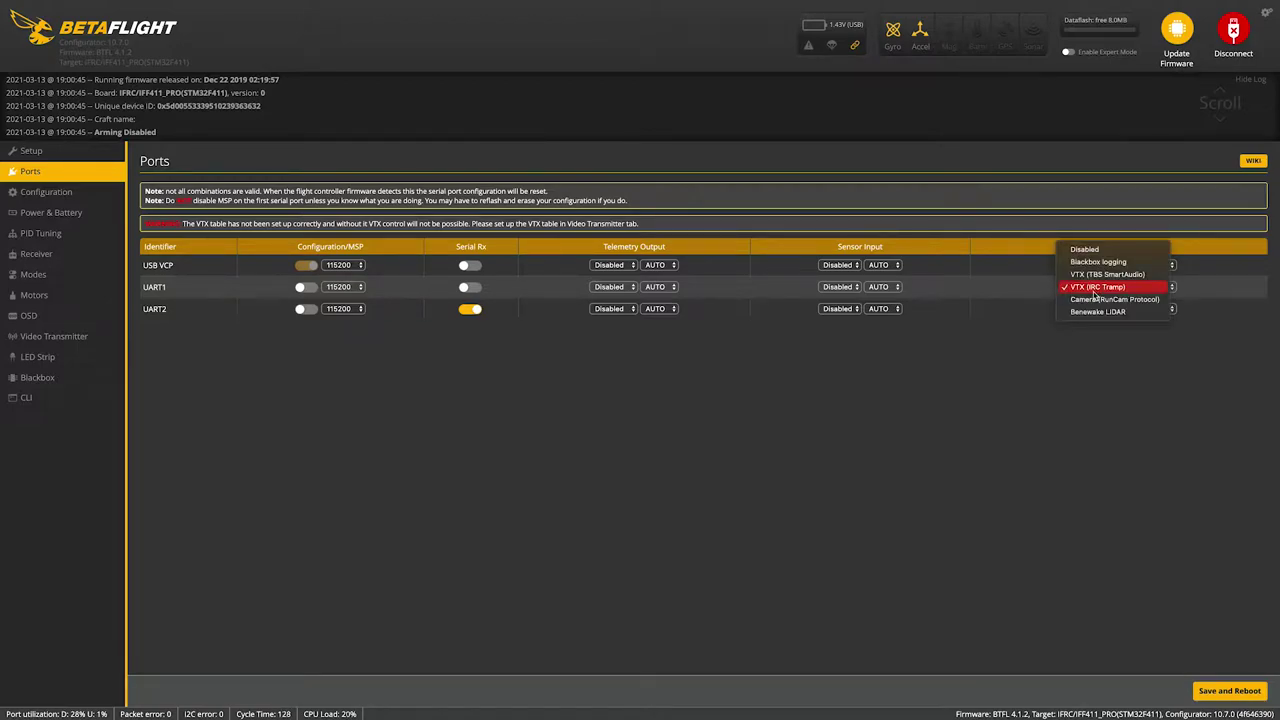
pyautogui.click(1094, 290)
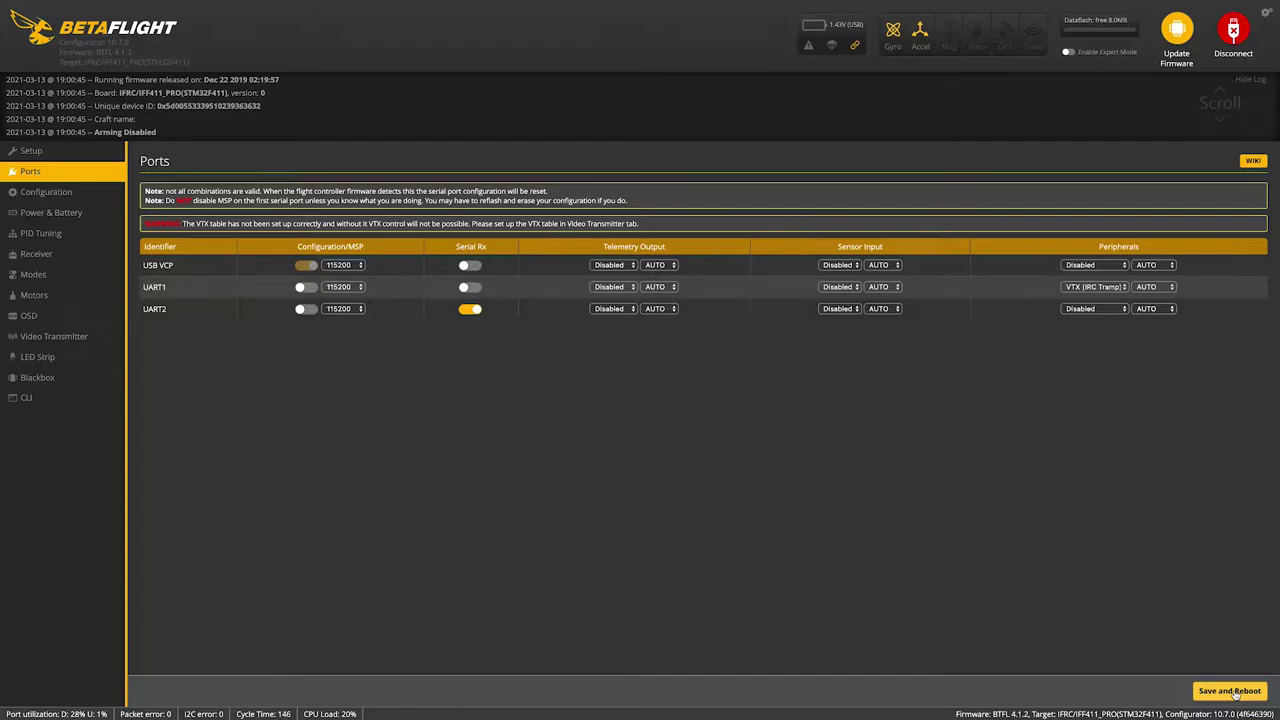
# Set the craft name to Turbobee in the configuration settings, then save and reboot the flight controller.
pyautogui.click(45, 192)
pyautogui.scroll(-5, 500, 476)
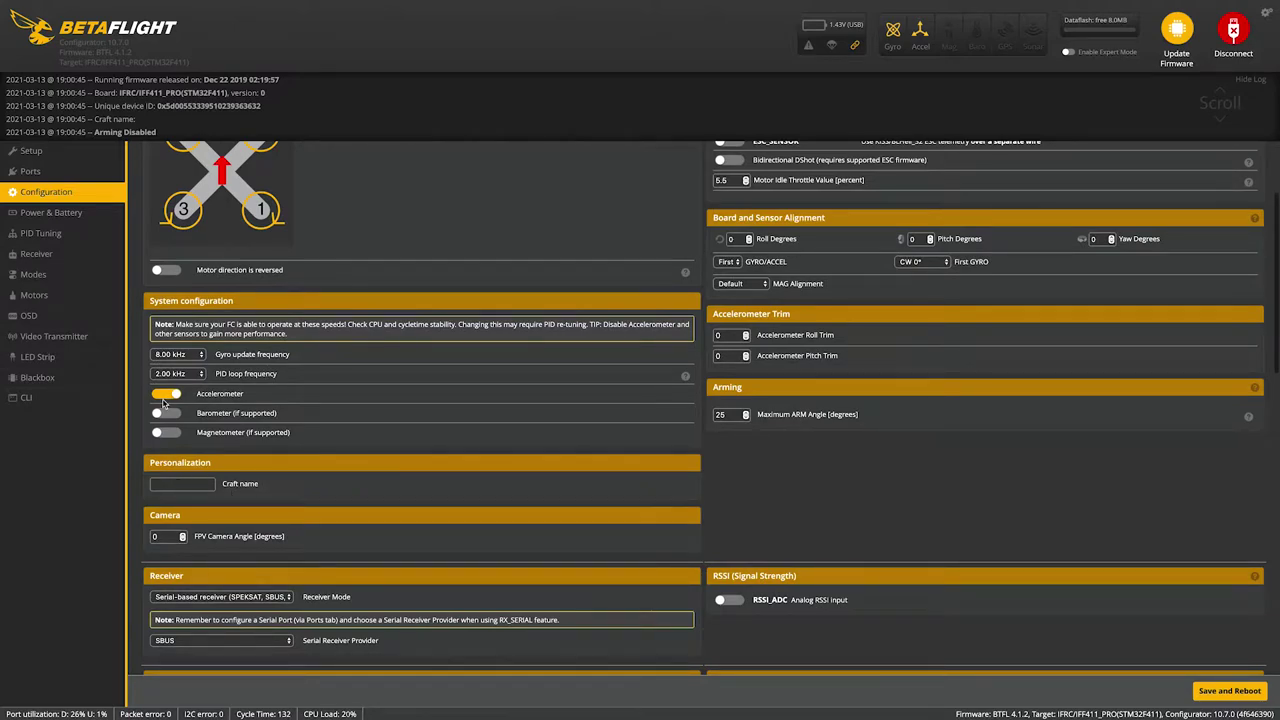
pyautogui.click(184, 483)
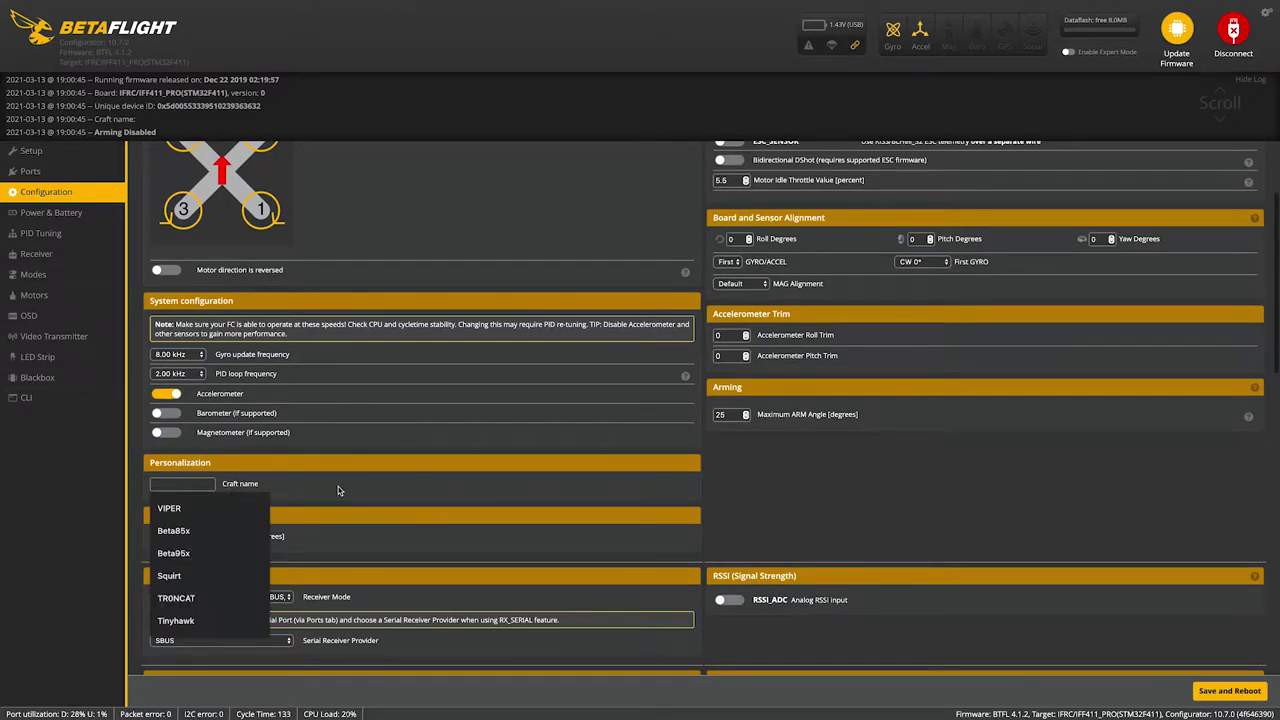
pyautogui.write('Turbobee')
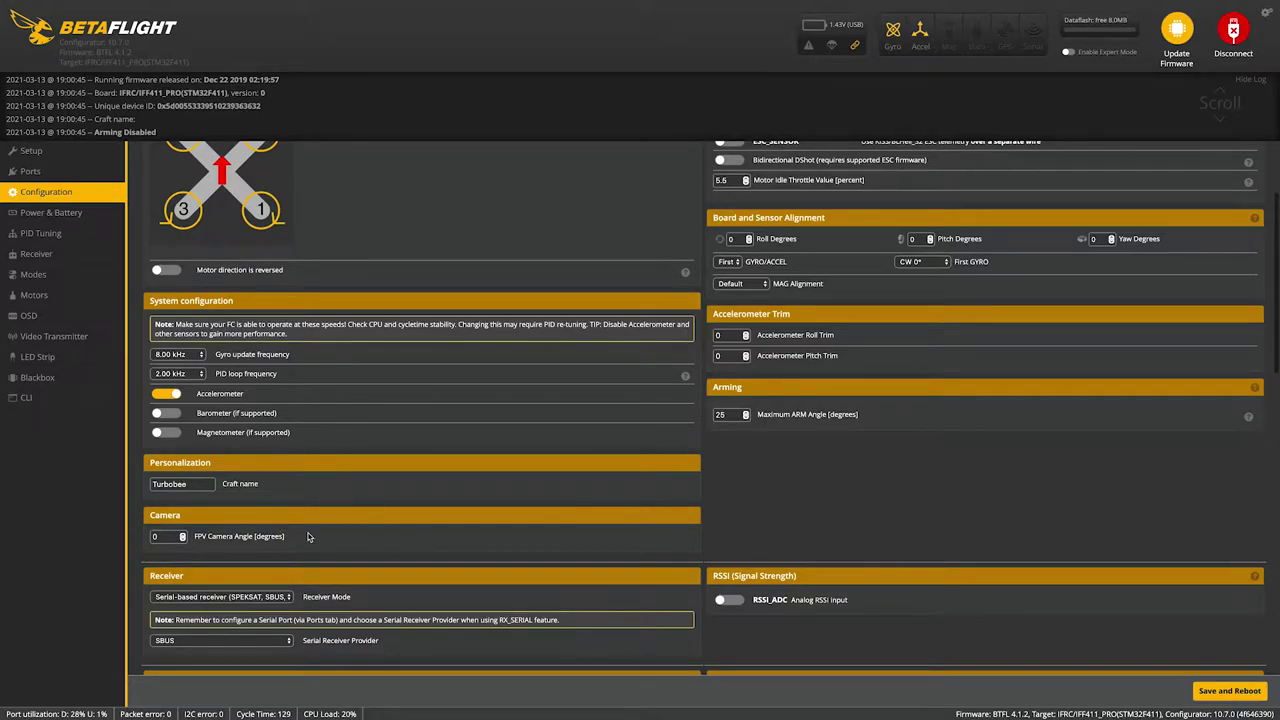
pyautogui.scroll(-1, 371, 540)
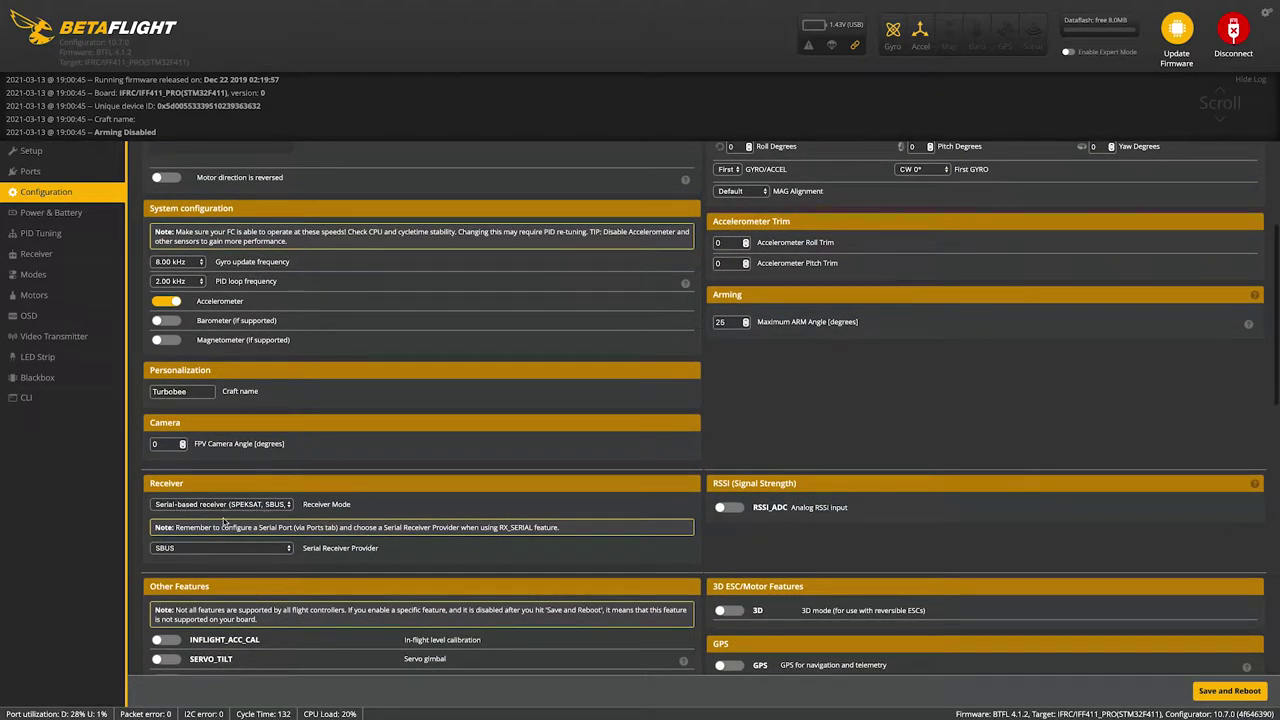
pyautogui.scroll(-2, 330, 538)
pyautogui.scroll(-1, 335, 538)
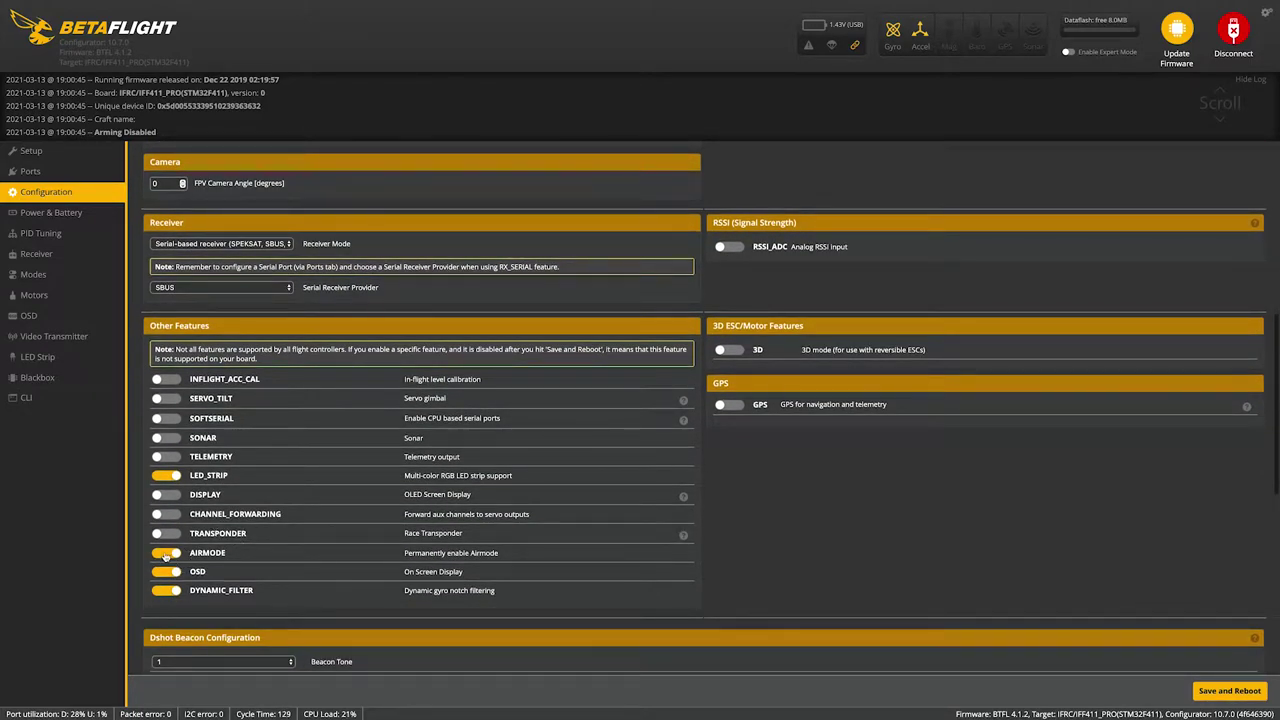
pyautogui.scroll(-4, 640, 502)
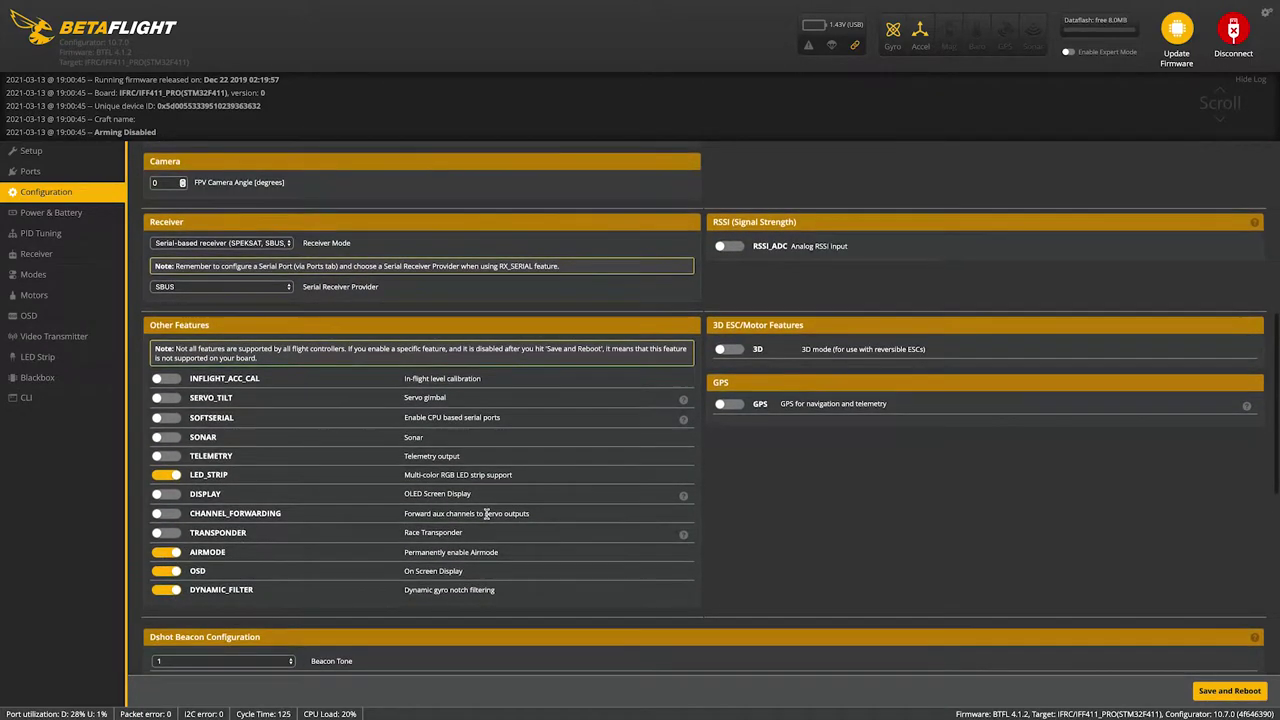
pyautogui.scroll(-1, 487, 516)
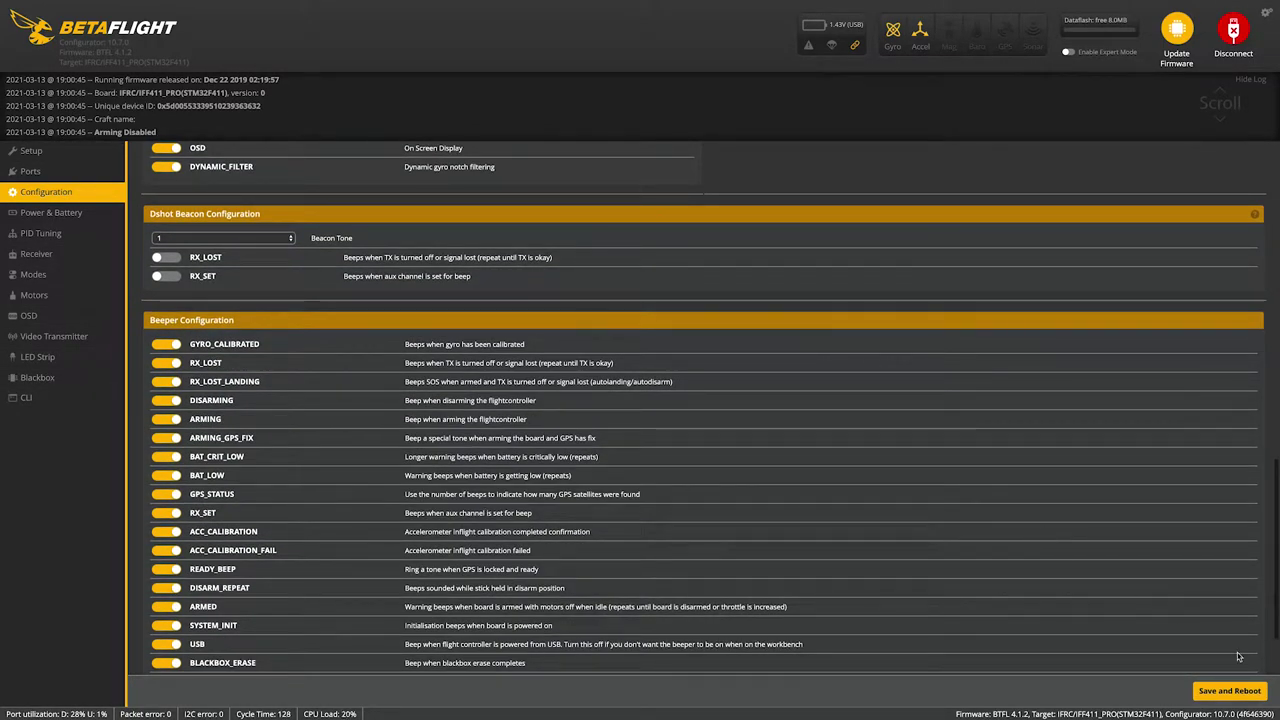
pyautogui.click(1238, 691)
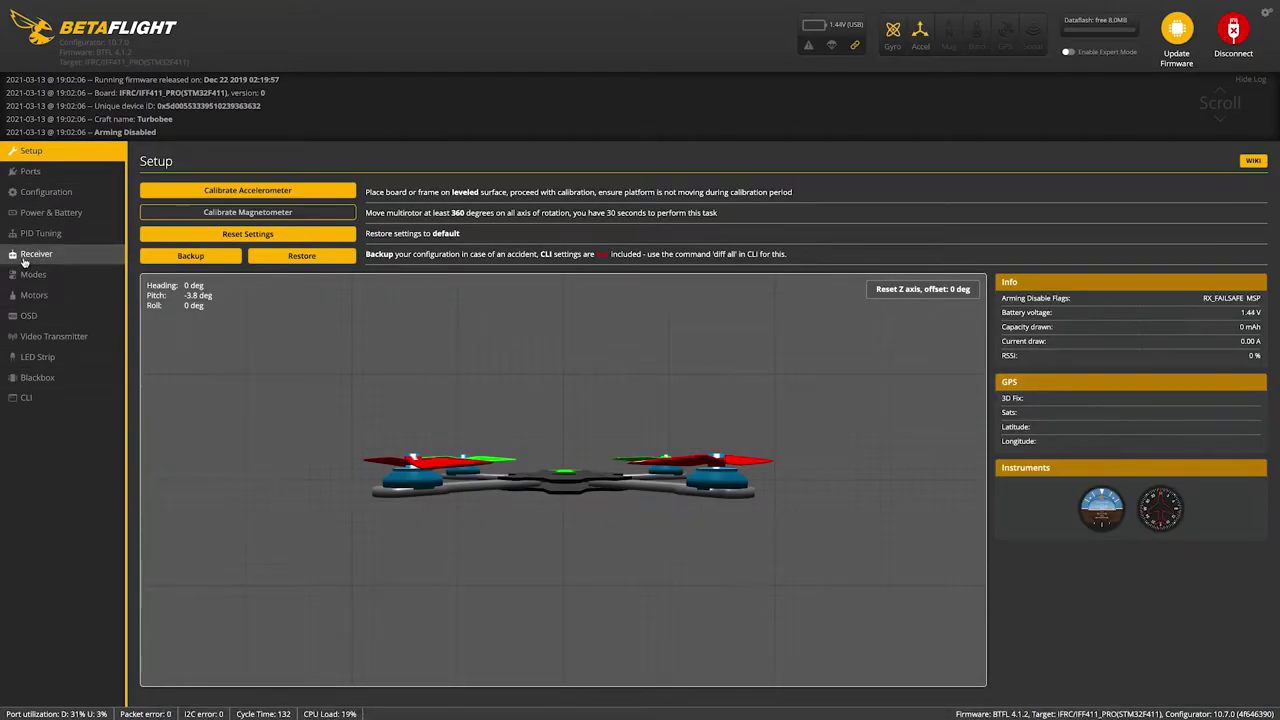
# Set the receiver's RSSI channel to AUX 12 and save the receiver settings.
pyautogui.click(26, 256)
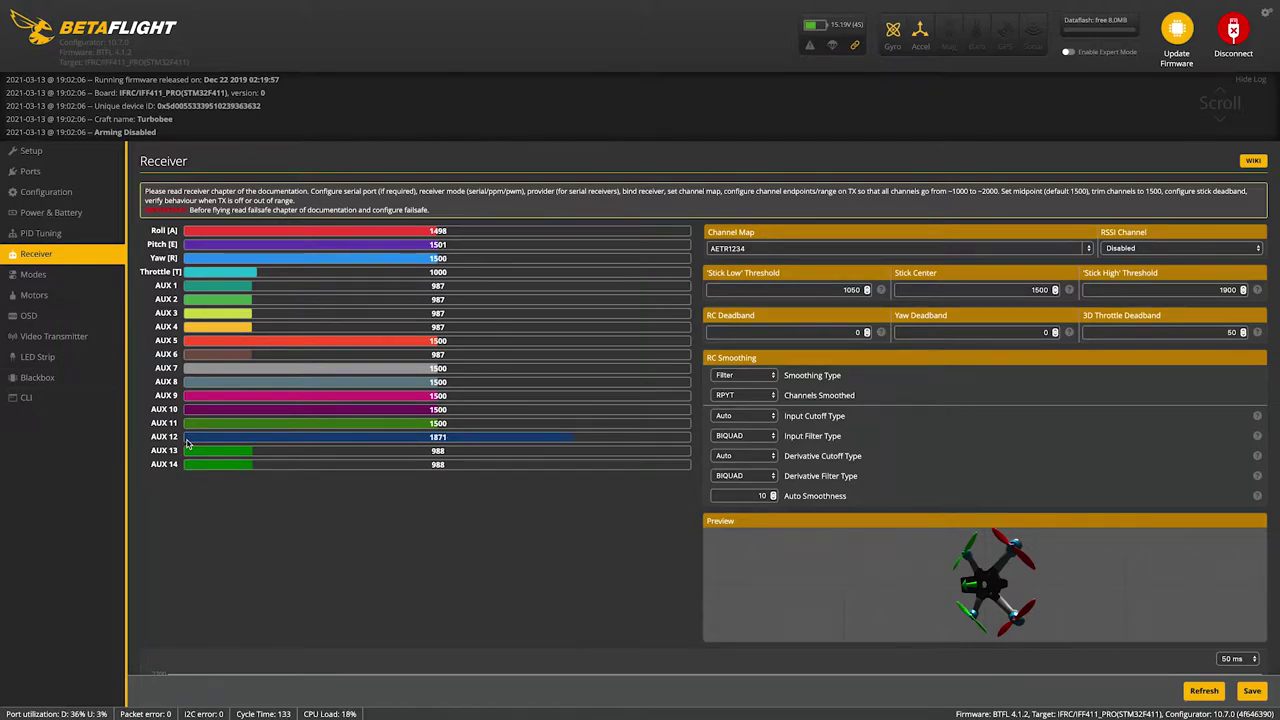
pyautogui.click(1222, 249)
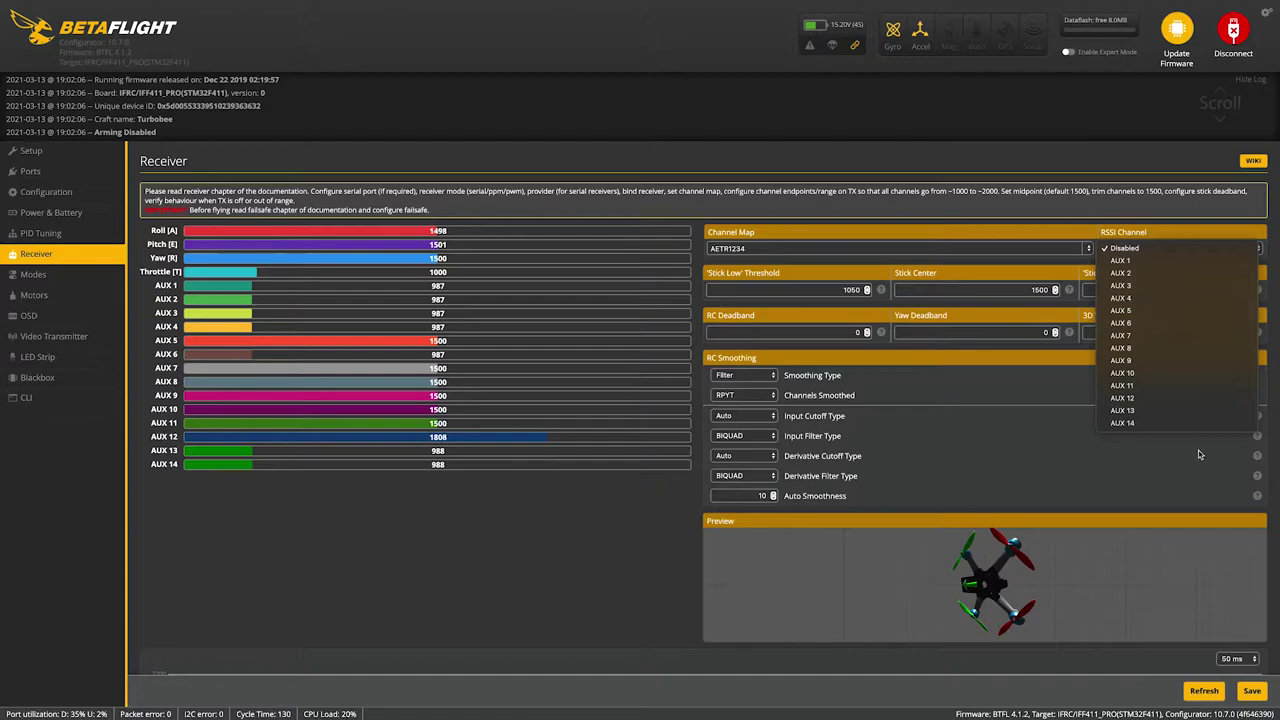
pyautogui.click(1162, 399)
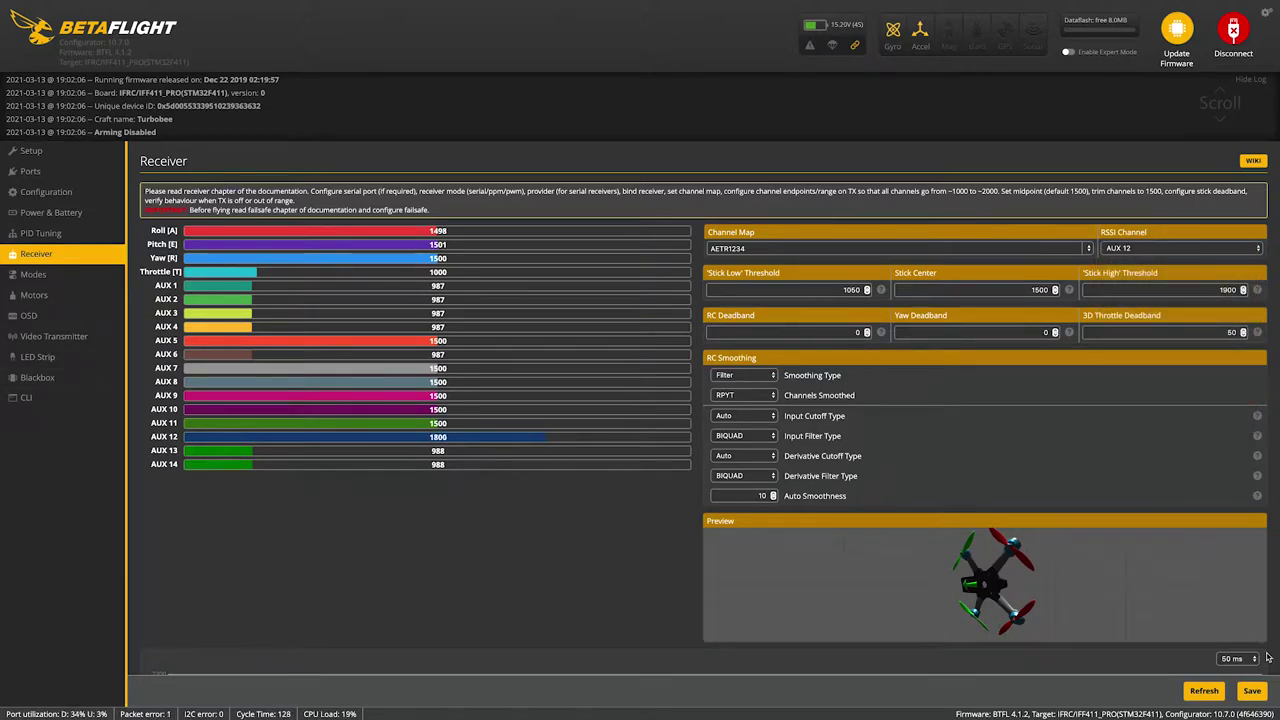
pyautogui.click(1253, 692)
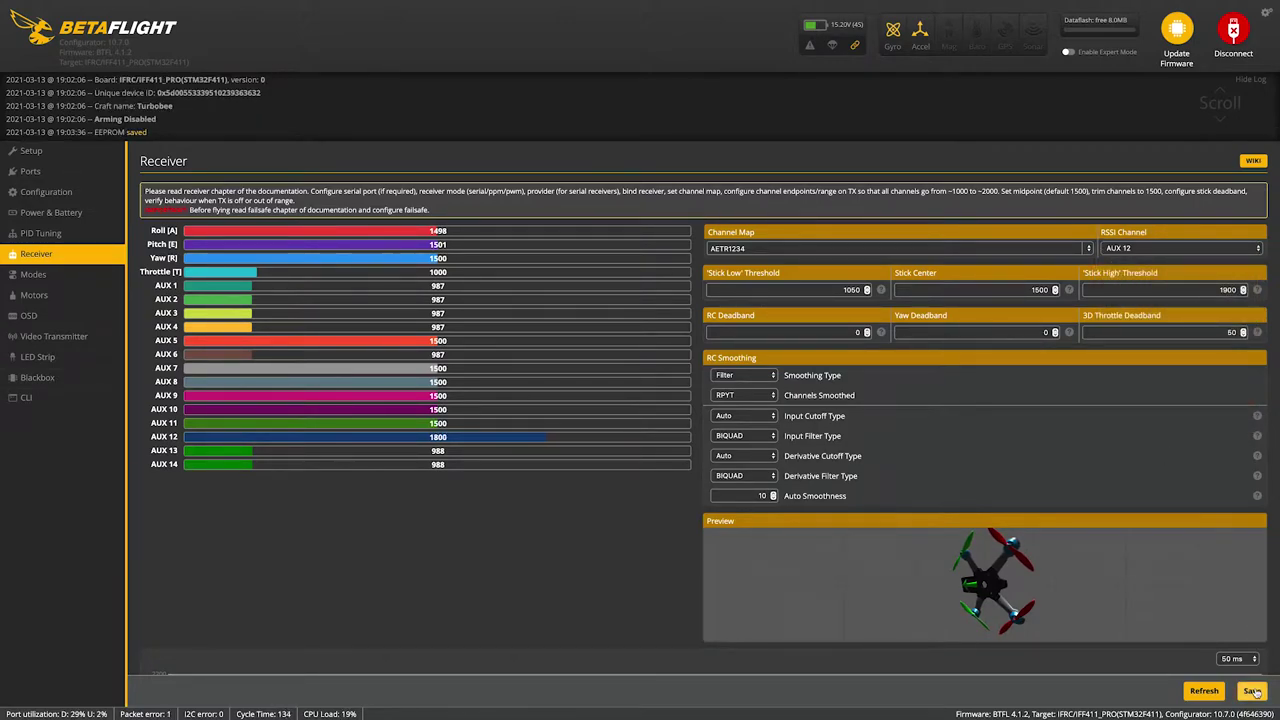
# Assign the ARM mode to AUX 1 with a range of 1825 to 2100 and save the modes.
pyautogui.click(50, 277)
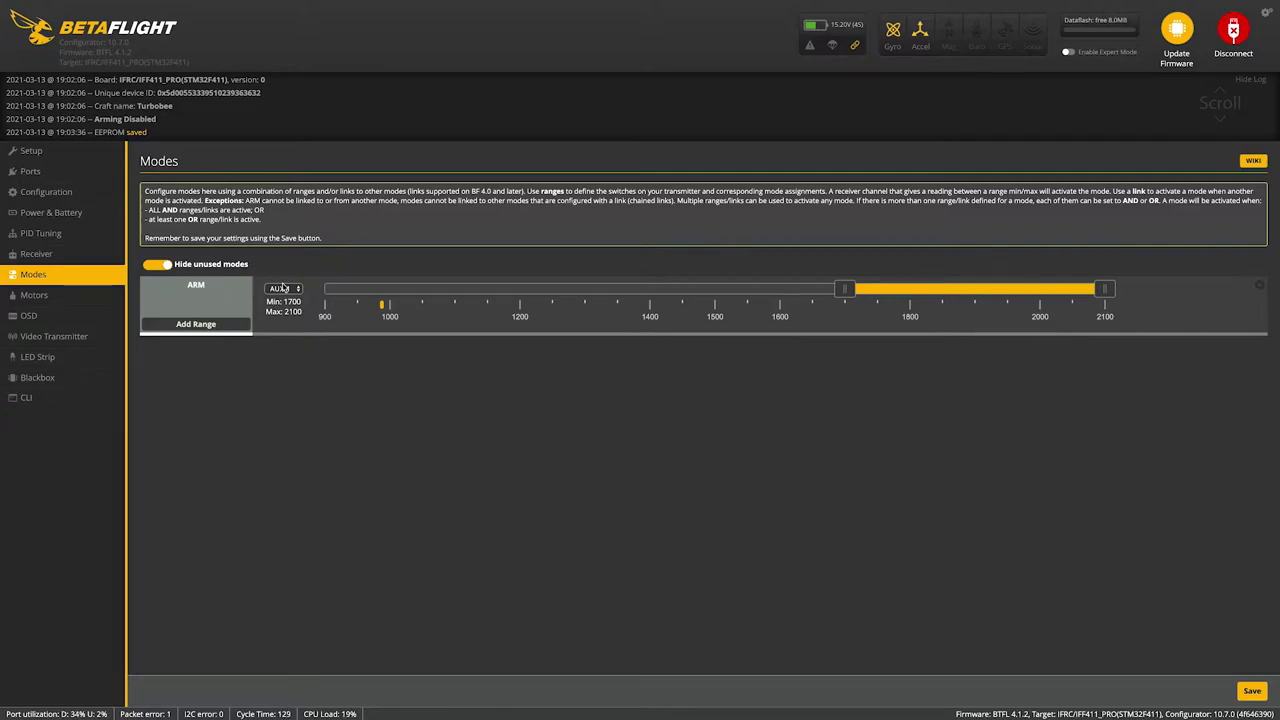
pyautogui.click(283, 288)
pyautogui.click(285, 278)
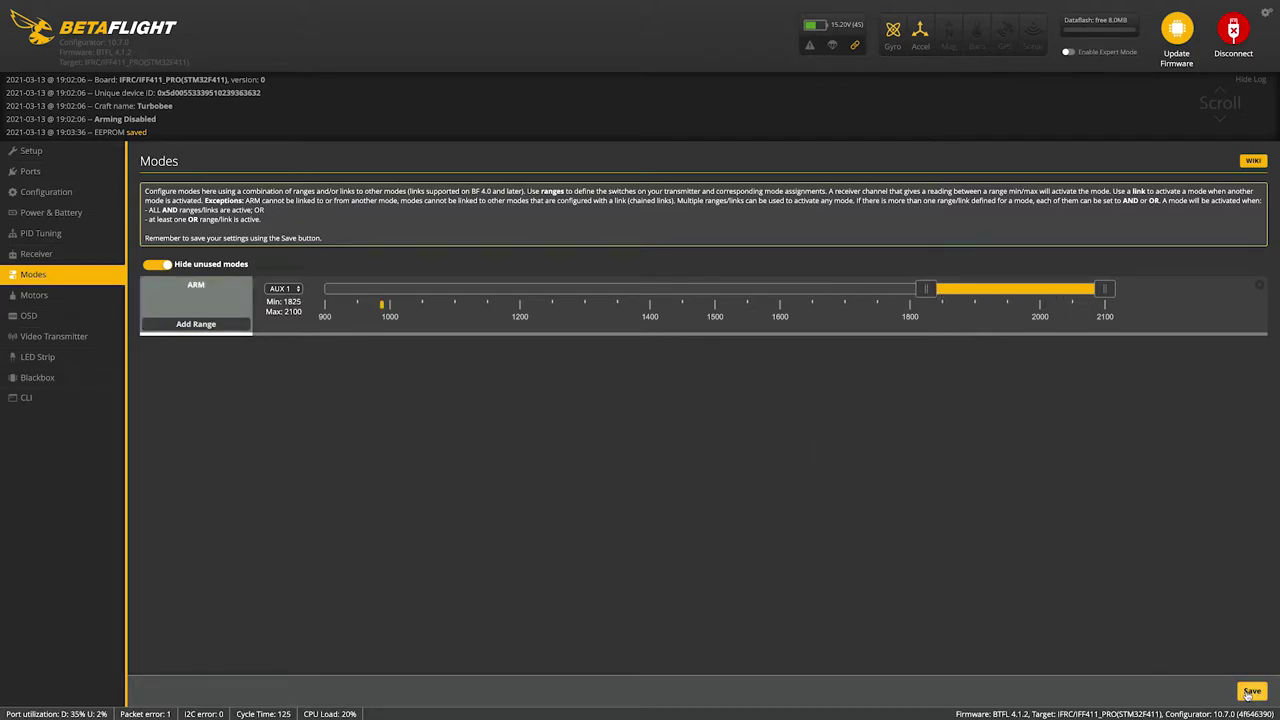
# Show the unused modes and add an ANGLE range on AUX 3 from 900 to 1125.
pyautogui.click(157, 264)
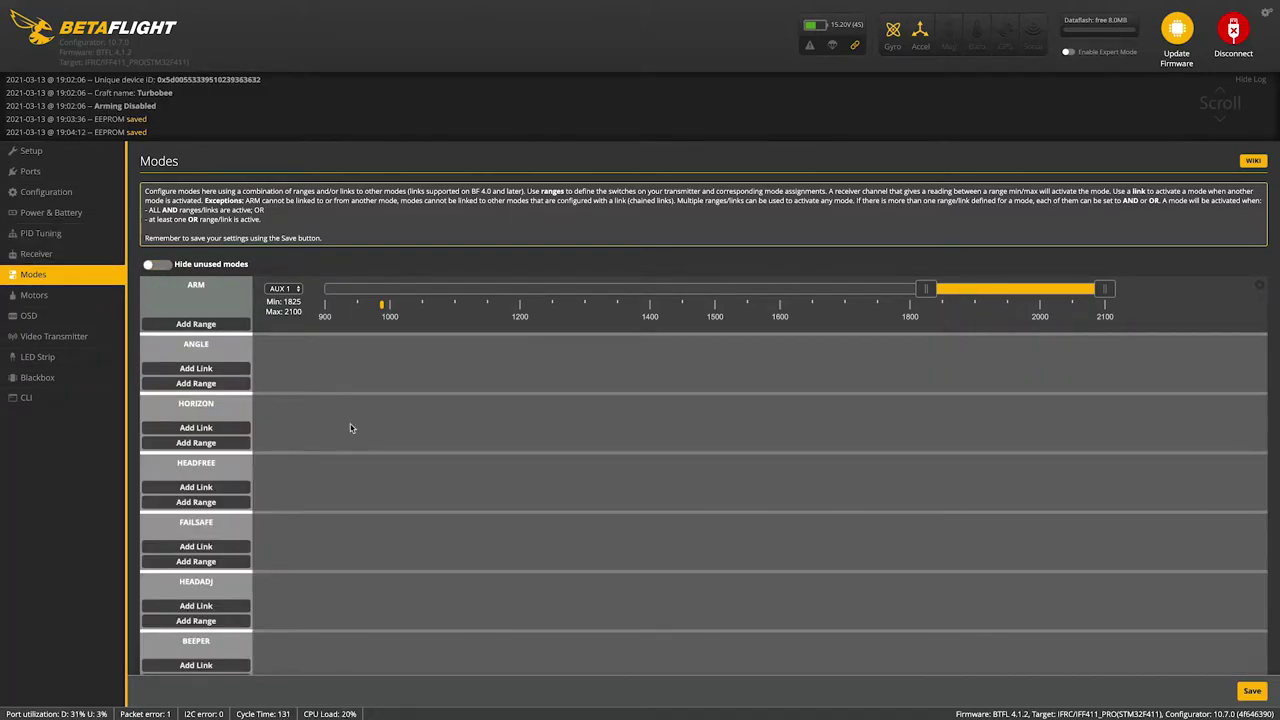
pyautogui.scroll(-1, 351, 428)
pyautogui.scroll(-1, 351, 428)
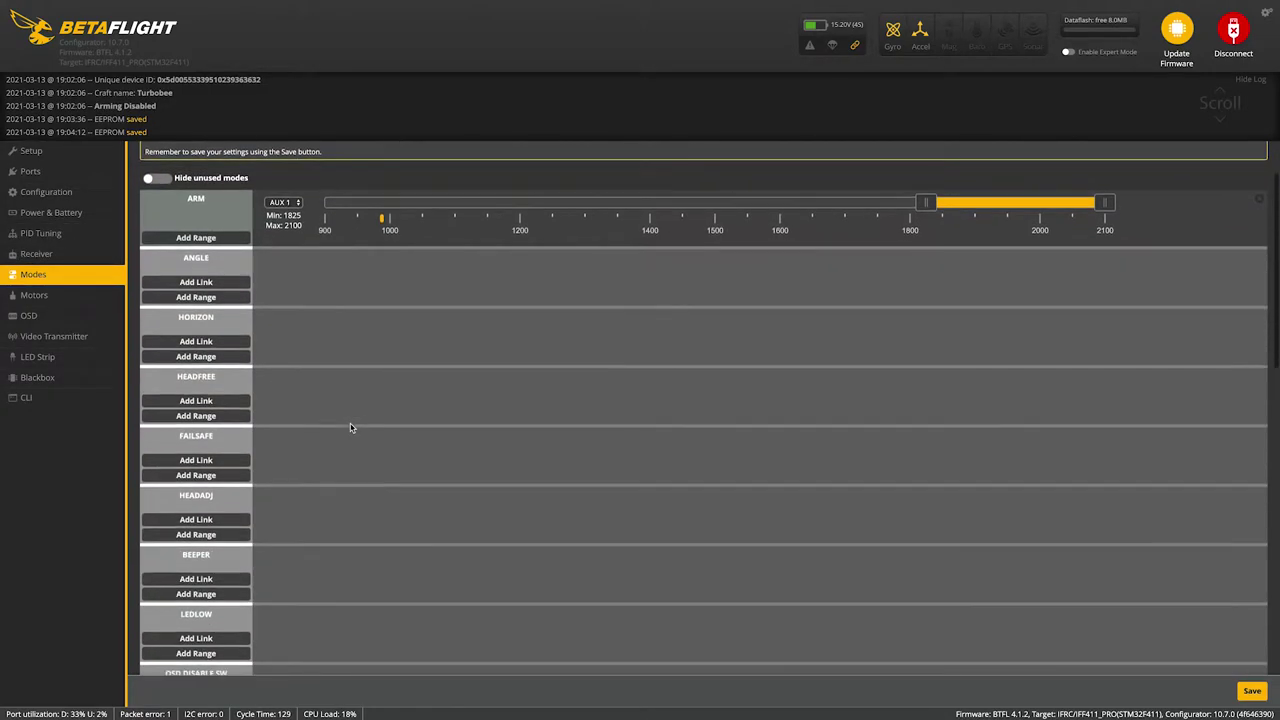
pyautogui.click(201, 297)
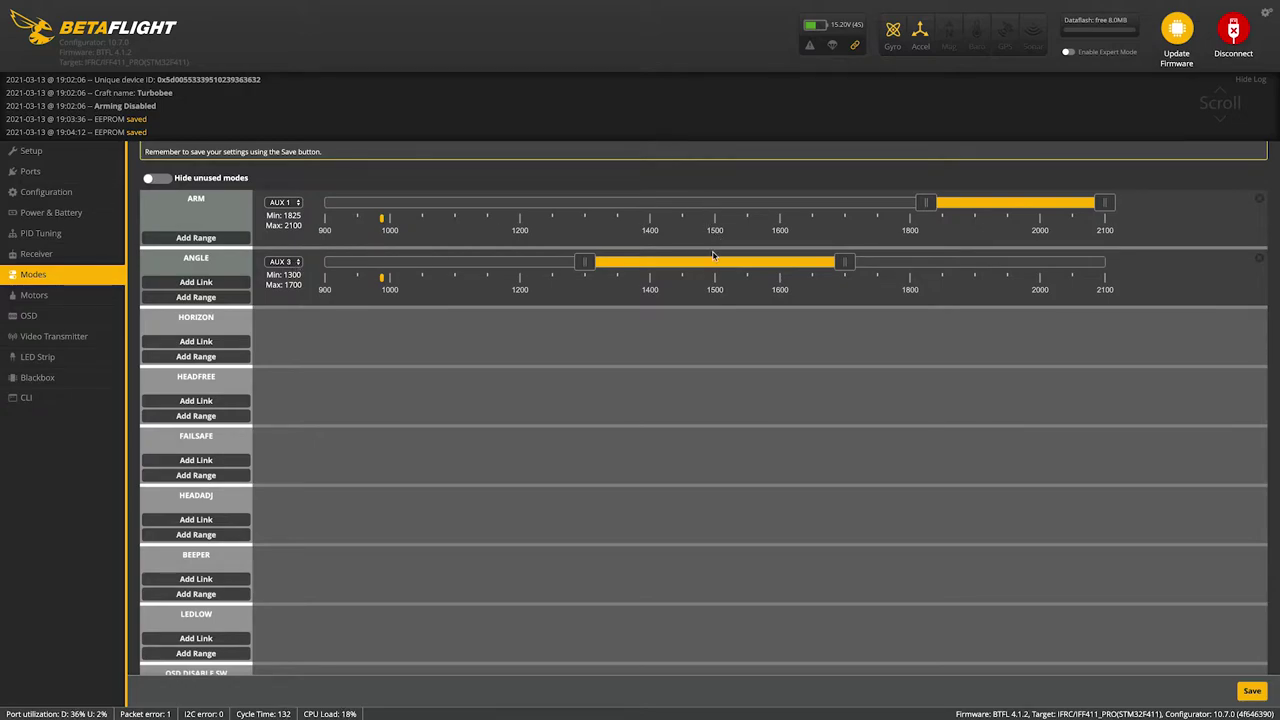
pyautogui.moveTo(711, 271); pyautogui.dragTo(379, 277)
pyautogui.moveTo(583, 266); pyautogui.dragTo(470, 264)
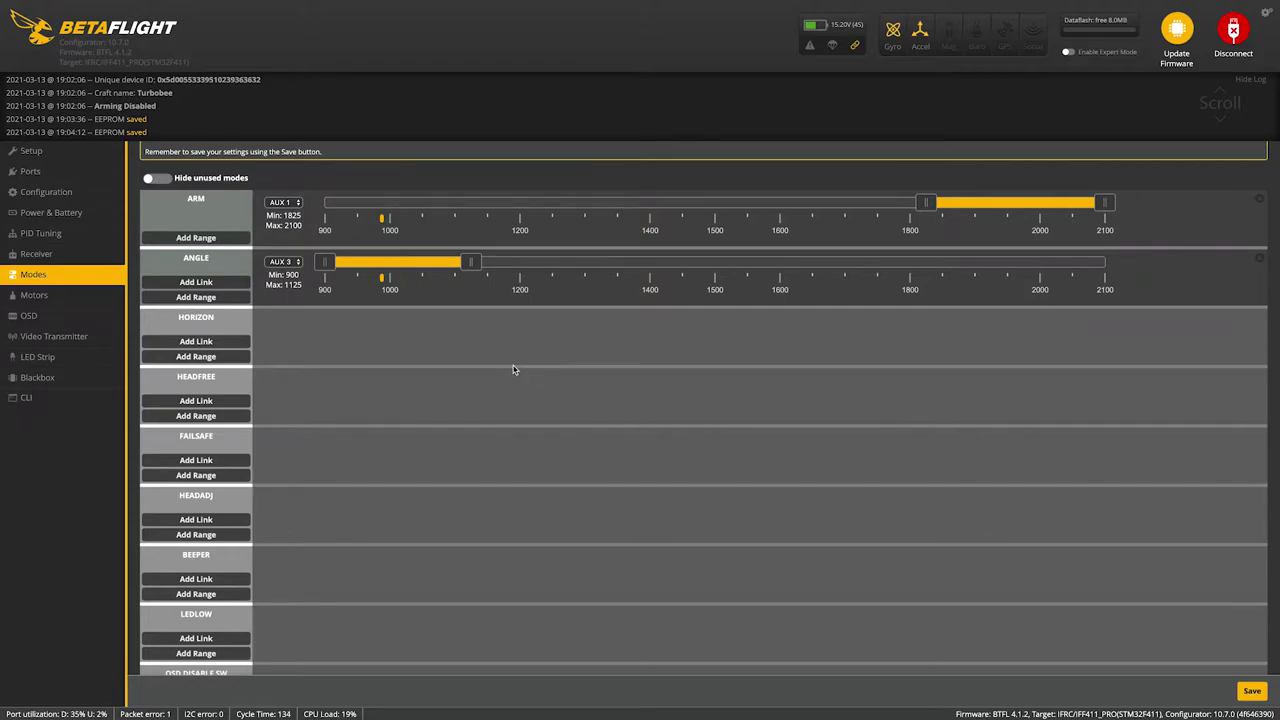
# Add a BEEPER mode range on AUX 2 from 1850 to 2100.
pyautogui.scroll(-5, 513, 370)
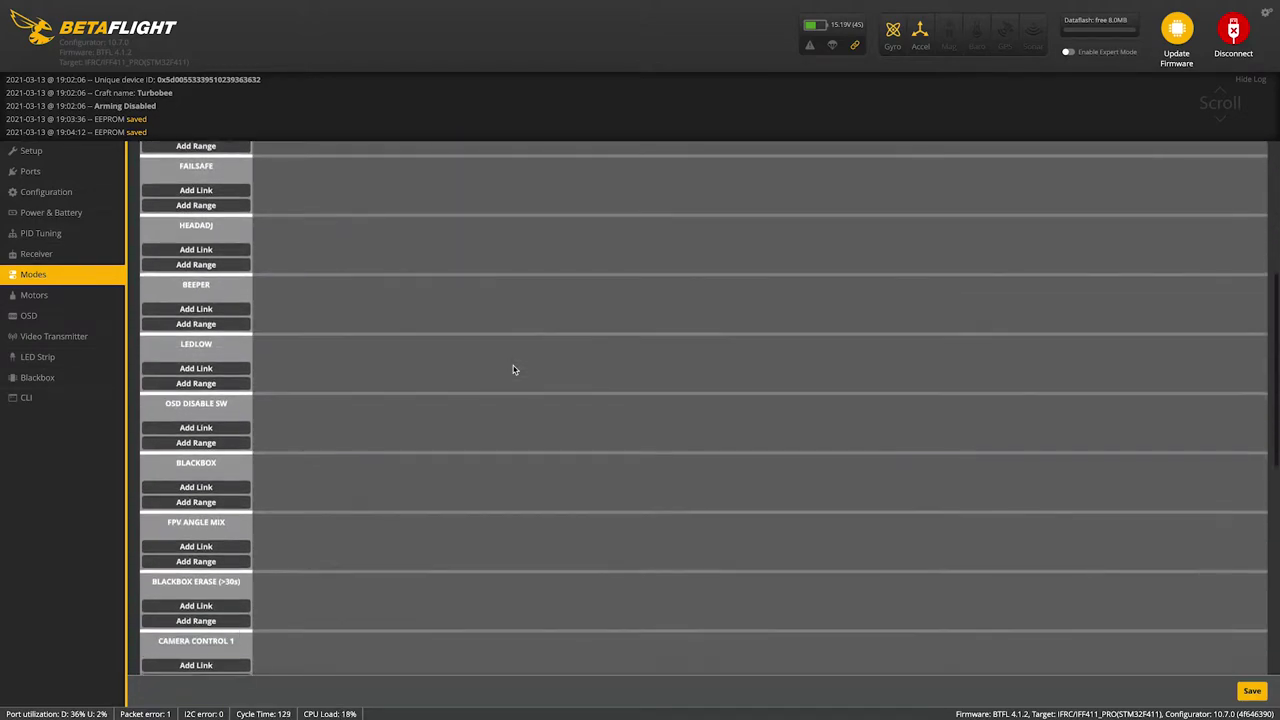
pyautogui.scroll(-1, 513, 370)
pyautogui.click(196, 294)
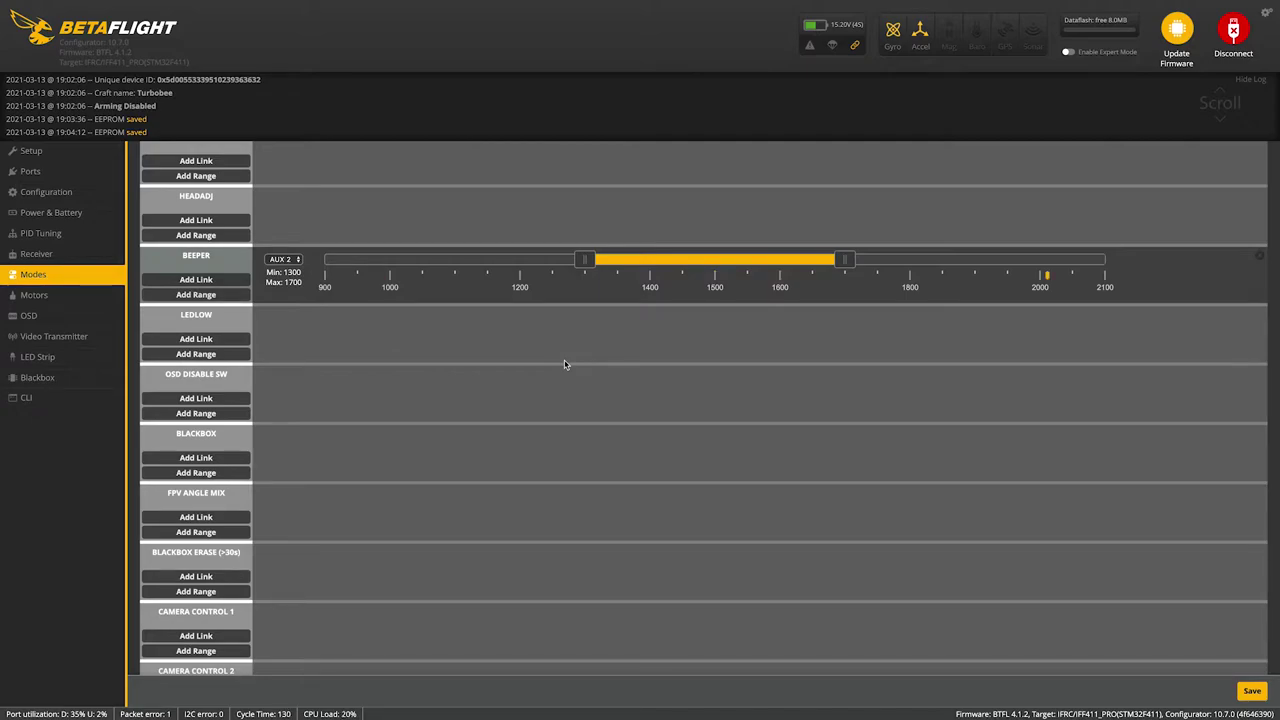
pyautogui.moveTo(643, 260); pyautogui.dragTo(946, 266)
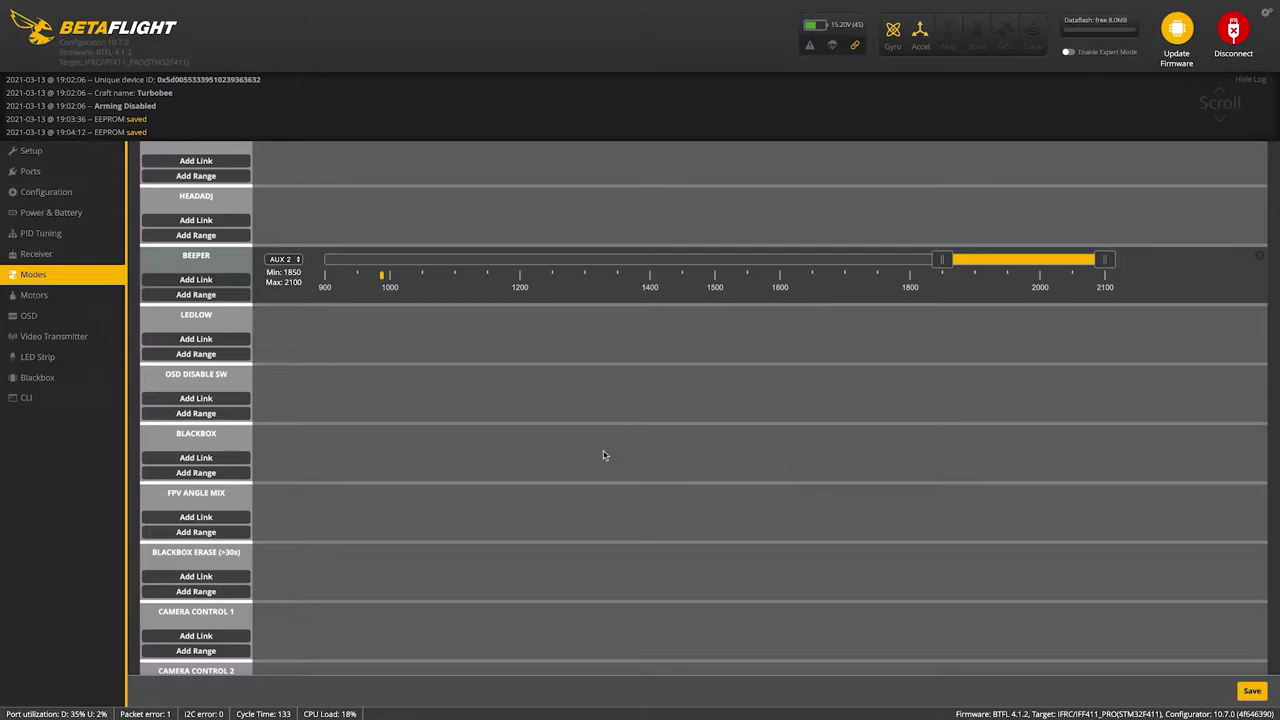
# Add a FLIP OVER AFTER CRASH range on AUX 4 from 1875 to 2100.
pyautogui.scroll(-2, 580, 453)
pyautogui.scroll(-5, 559, 453)
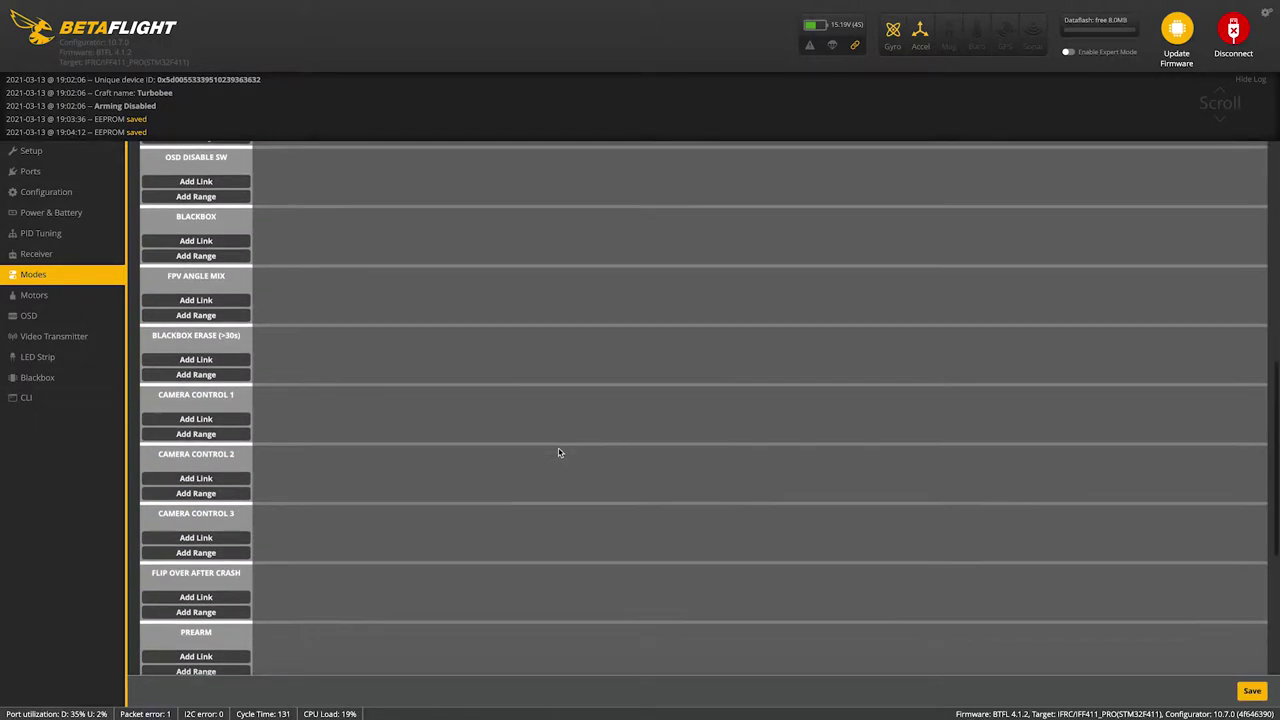
pyautogui.scroll(-3, 559, 453)
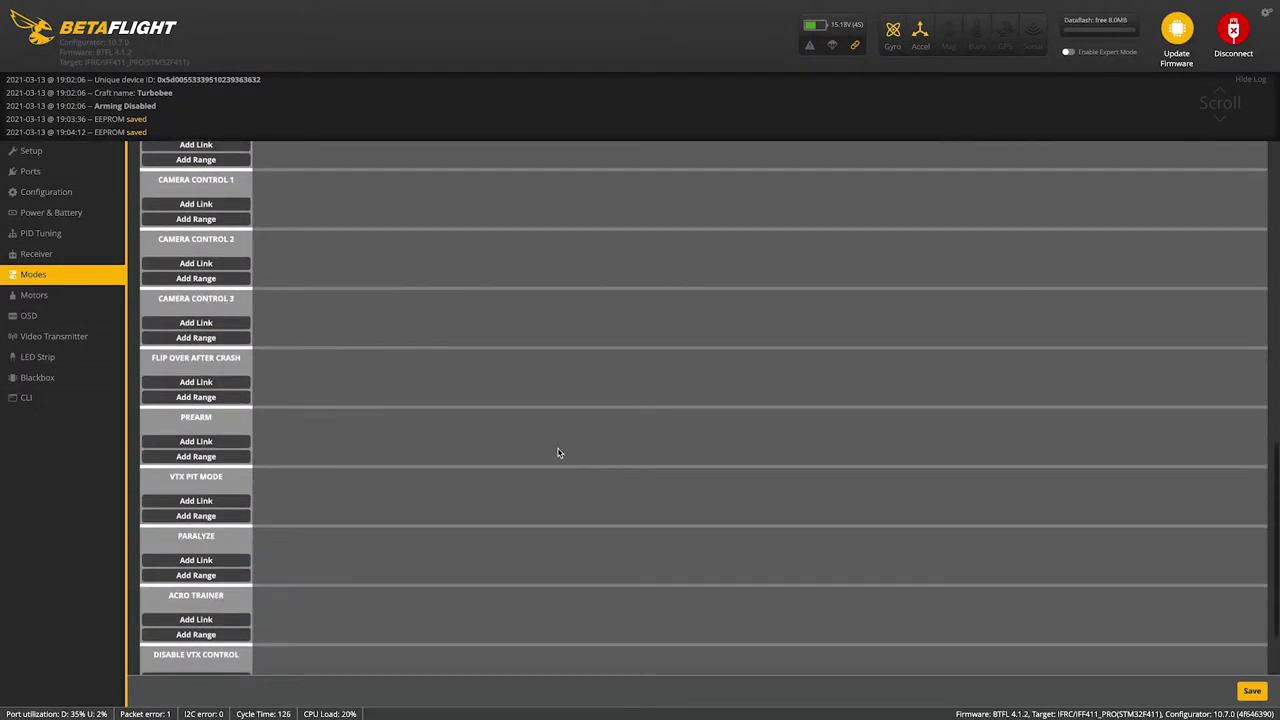
pyautogui.click(198, 398)
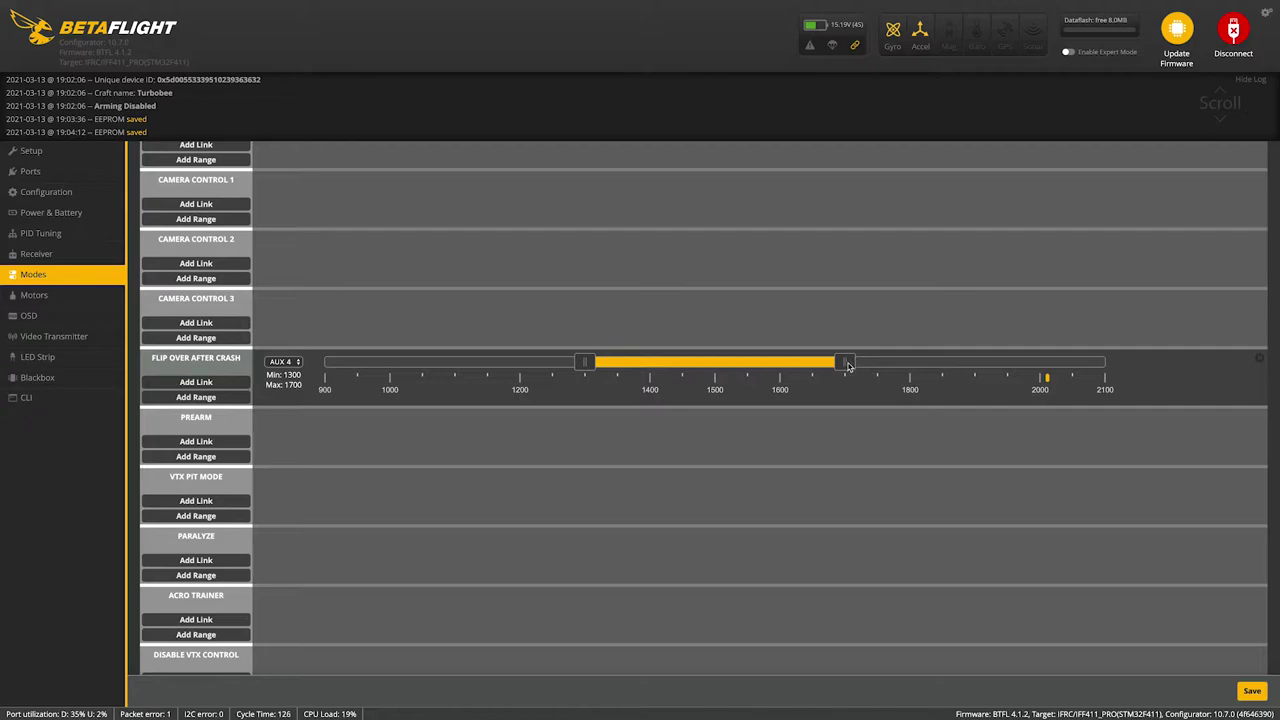
pyautogui.moveTo(845, 362); pyautogui.dragTo(1104, 362)
pyautogui.moveTo(568, 362); pyautogui.dragTo(944, 368)
# Add a LAUNCH CONTROL range on AUX 4 from 1325 to 1675, save the modes and hide the unused ones.
pyautogui.scroll(-1, 426, 583)
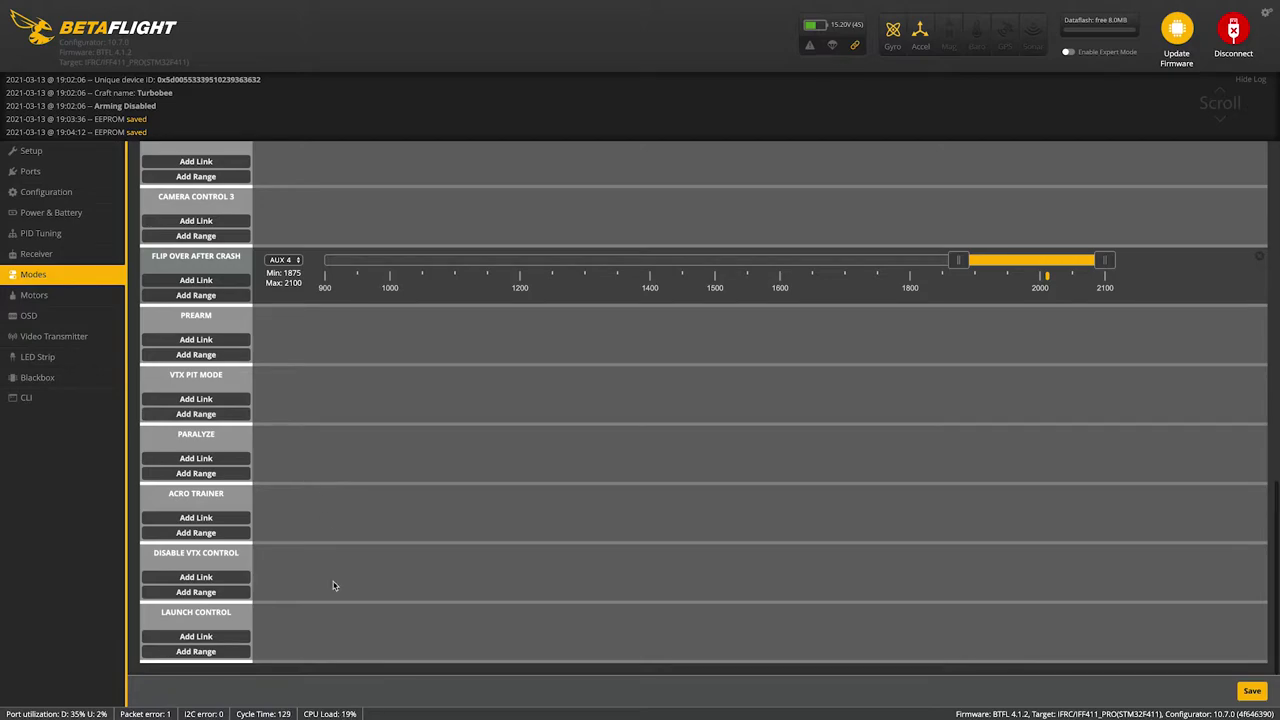
pyautogui.click(196, 651)
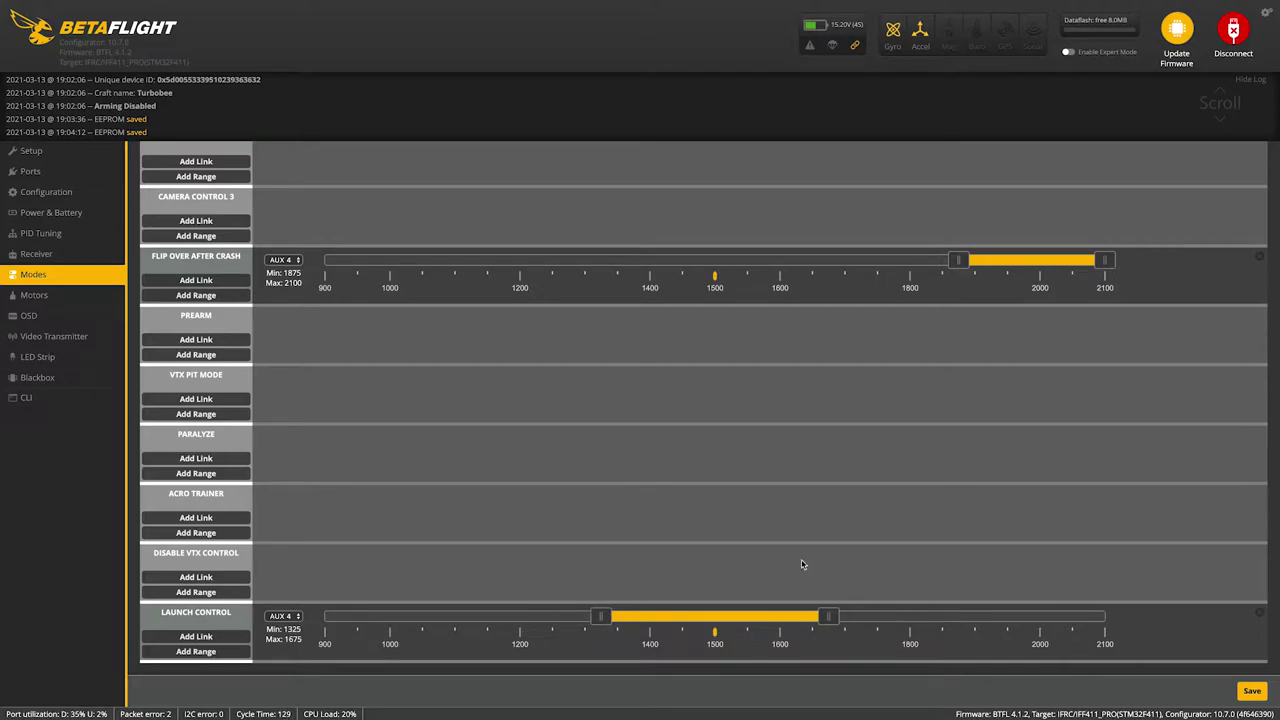
pyautogui.click(1251, 691)
pyautogui.scroll(15, 567, 440)
pyautogui.click(152, 266)
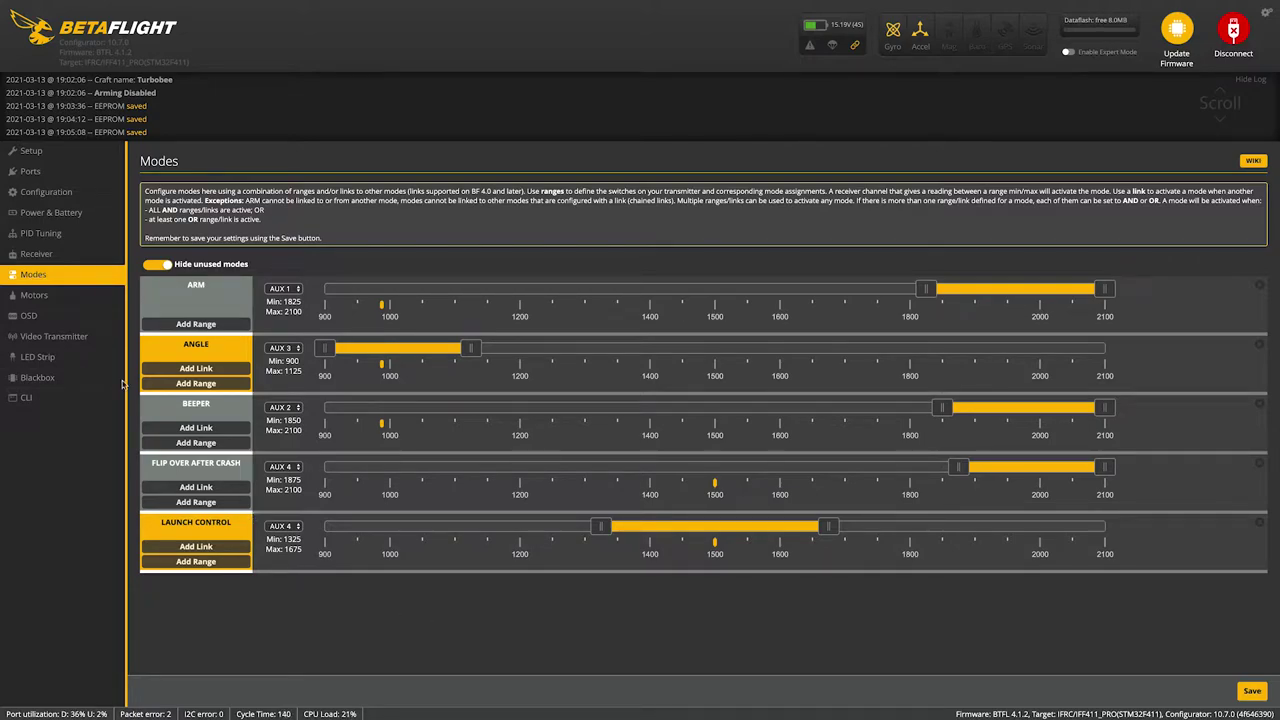
# Enable motor test mode and briefly spin motors 1 to 4 individually to check them.
pyautogui.click(34, 295)
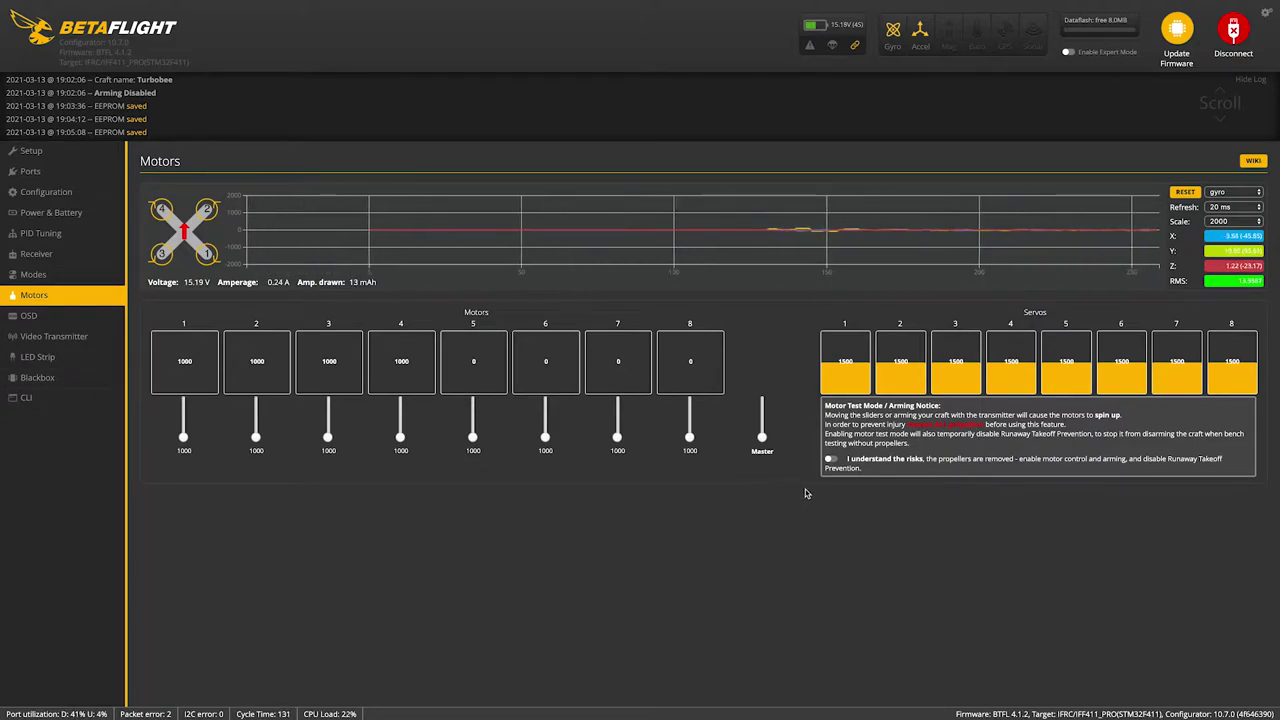
pyautogui.click(830, 461)
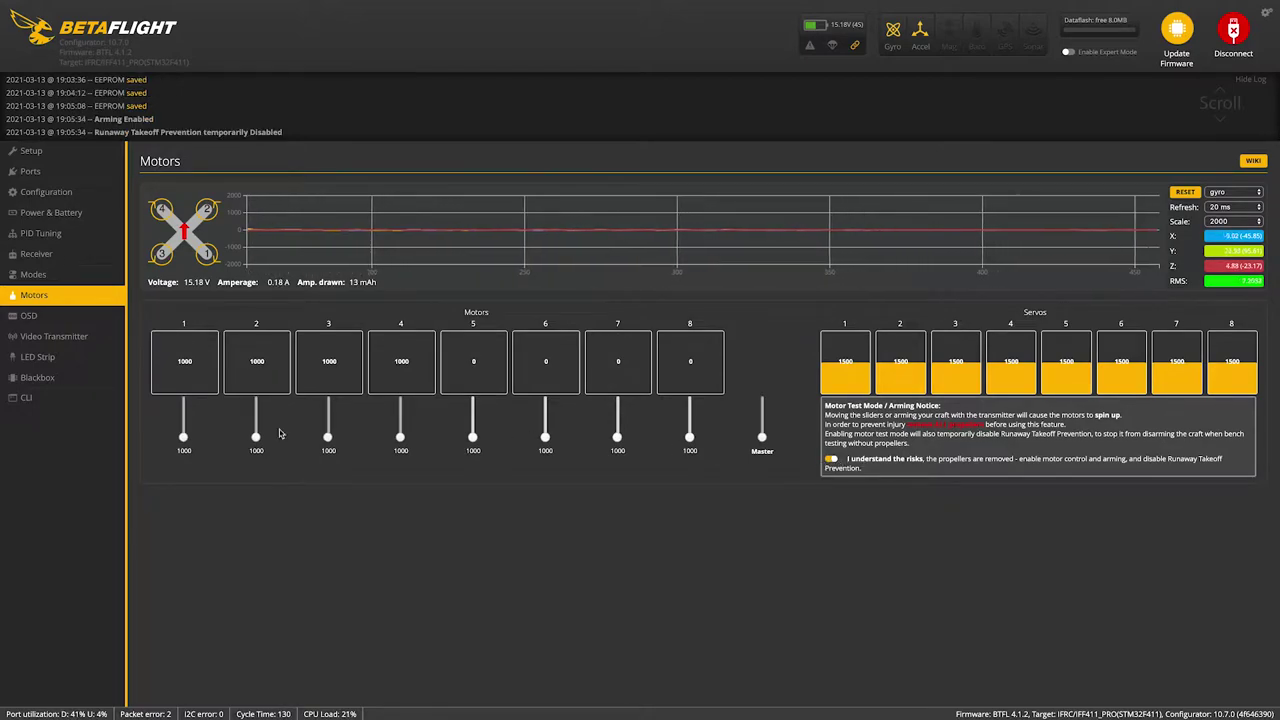
pyautogui.moveTo(184, 439); pyautogui.dragTo(184, 441)
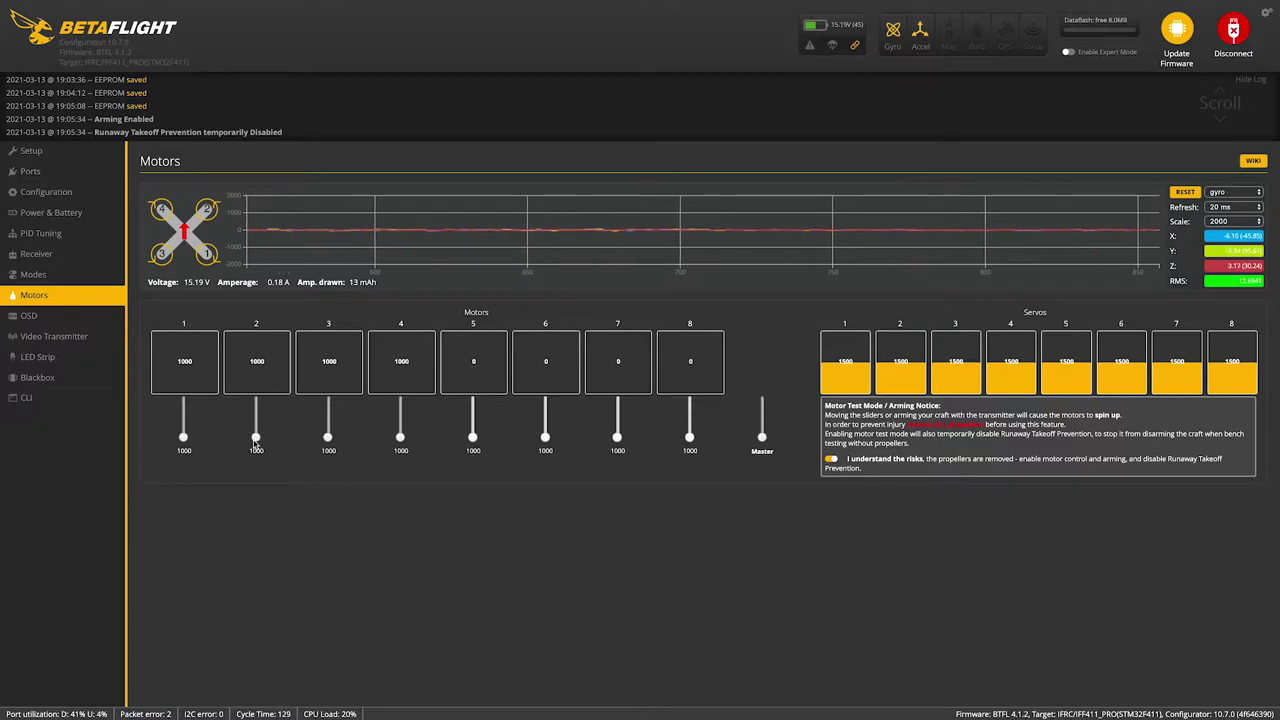
pyautogui.moveTo(256, 440); pyautogui.dragTo(400, 446)
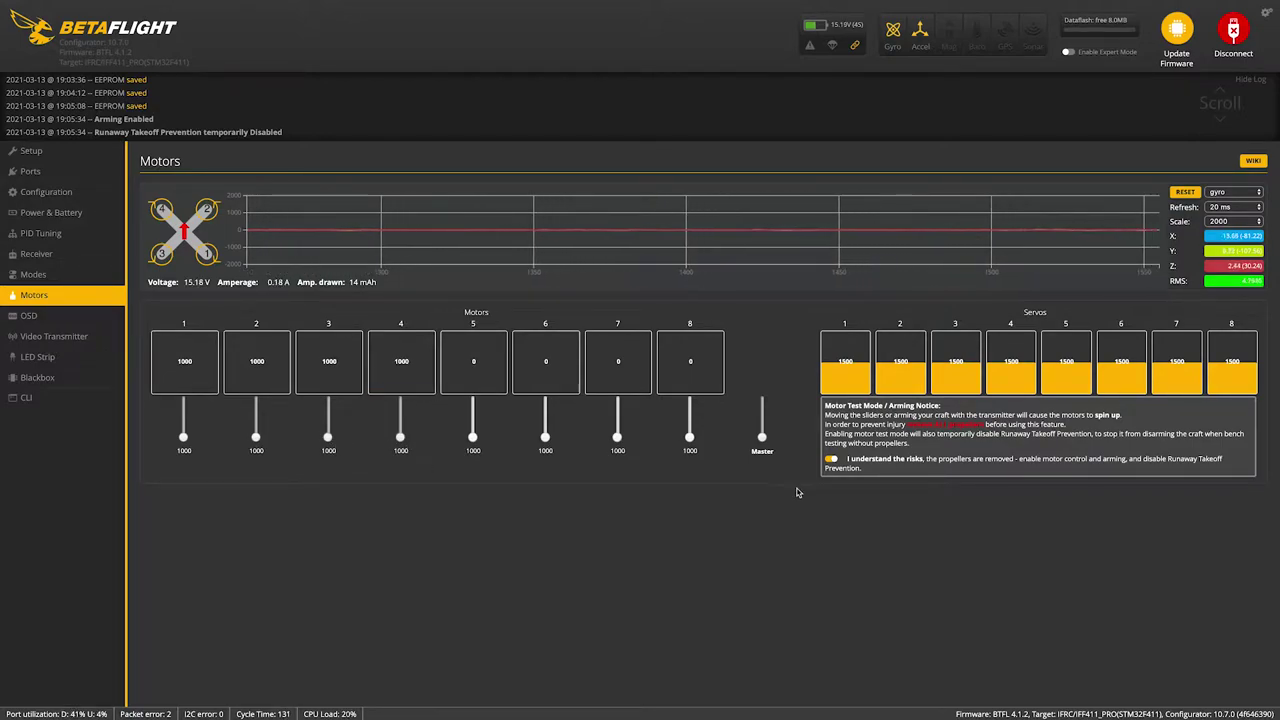
# Enable the artificial horizon, its sidebars, battery voltage and crosshairs in OSD profile 1, and save the OSD layout.
pyautogui.click(32, 316)
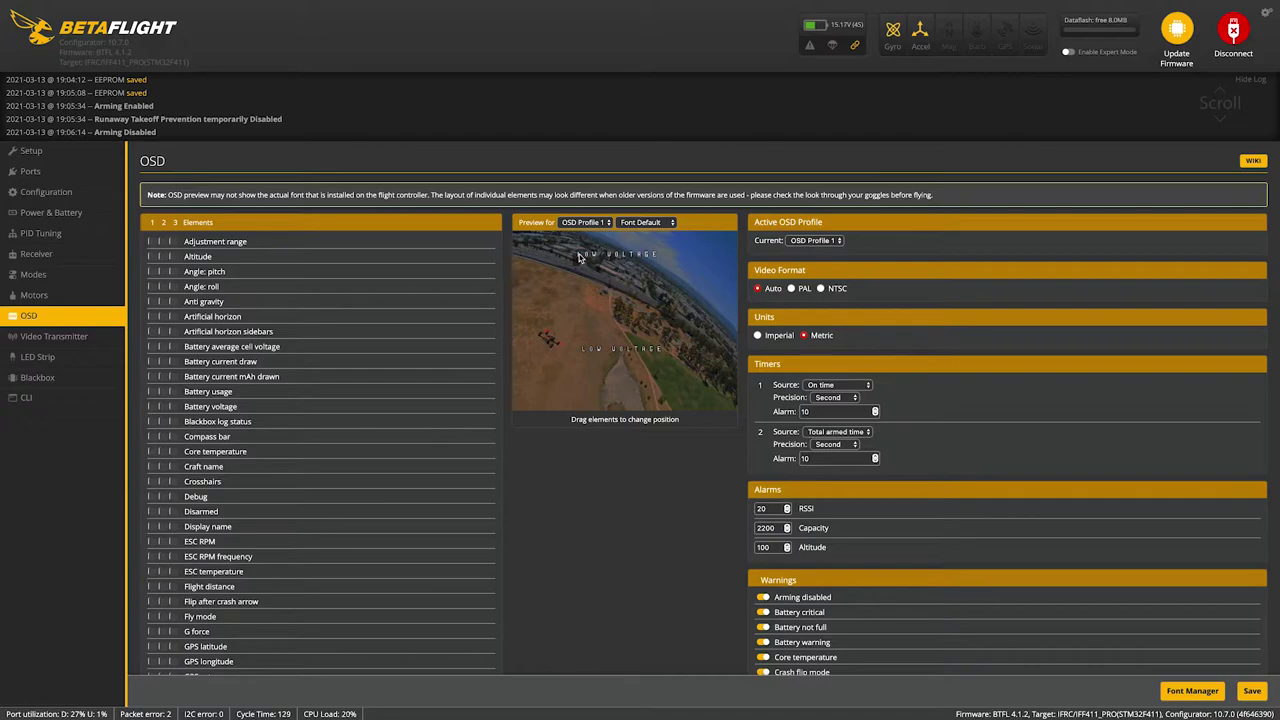
pyautogui.moveTo(578, 256)
pyautogui.mouseDown()
pyautogui.moveTo(620, 258)
pyautogui.moveTo(576, 247)
pyautogui.moveTo(586, 251)
pyautogui.mouseUp()
pyautogui.scroll(-3, 350, 408)
pyautogui.scroll(-4, 308, 468)
pyautogui.scroll(5, 300, 400)
pyautogui.click(153, 242)
pyautogui.scroll(-6, 279, 338)
pyautogui.scroll(5, 279, 338)
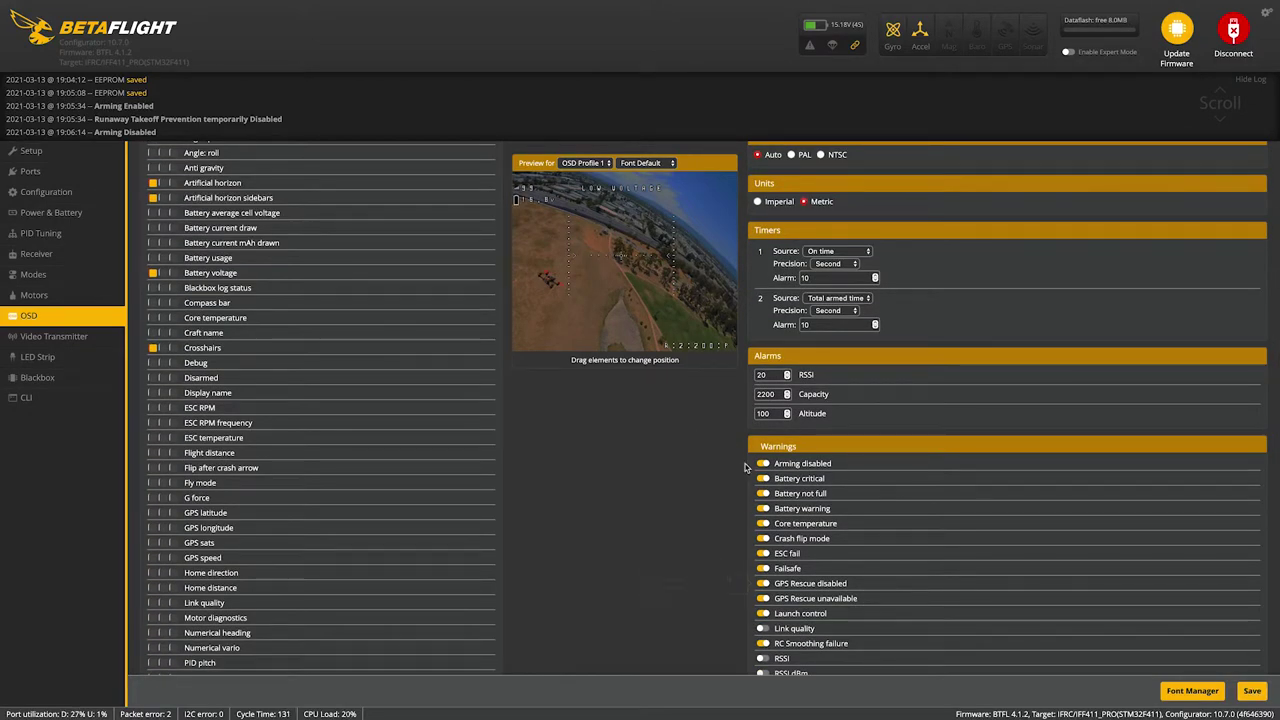
pyautogui.click(1251, 690)
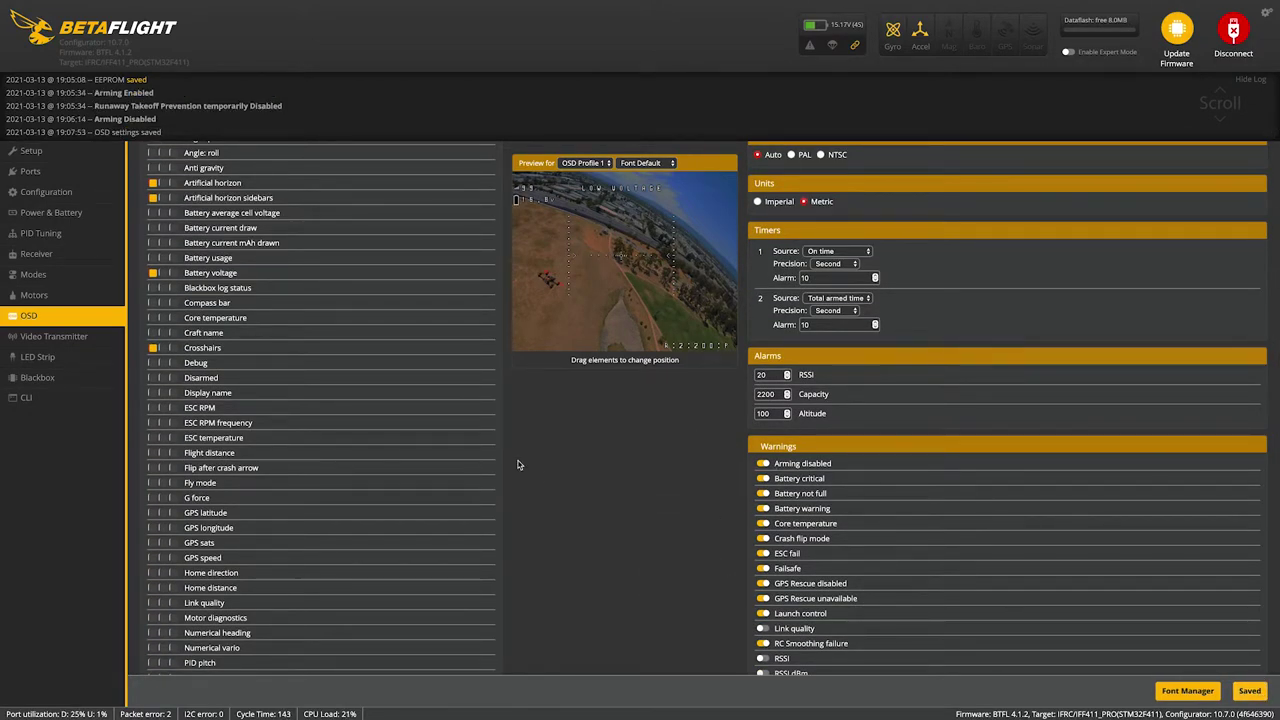
# Copy the IRC Tramp (USA) VTX table from the Betaflight wiki and load it from the clipboard into the video transmitter settings.
pyautogui.click(48, 337)
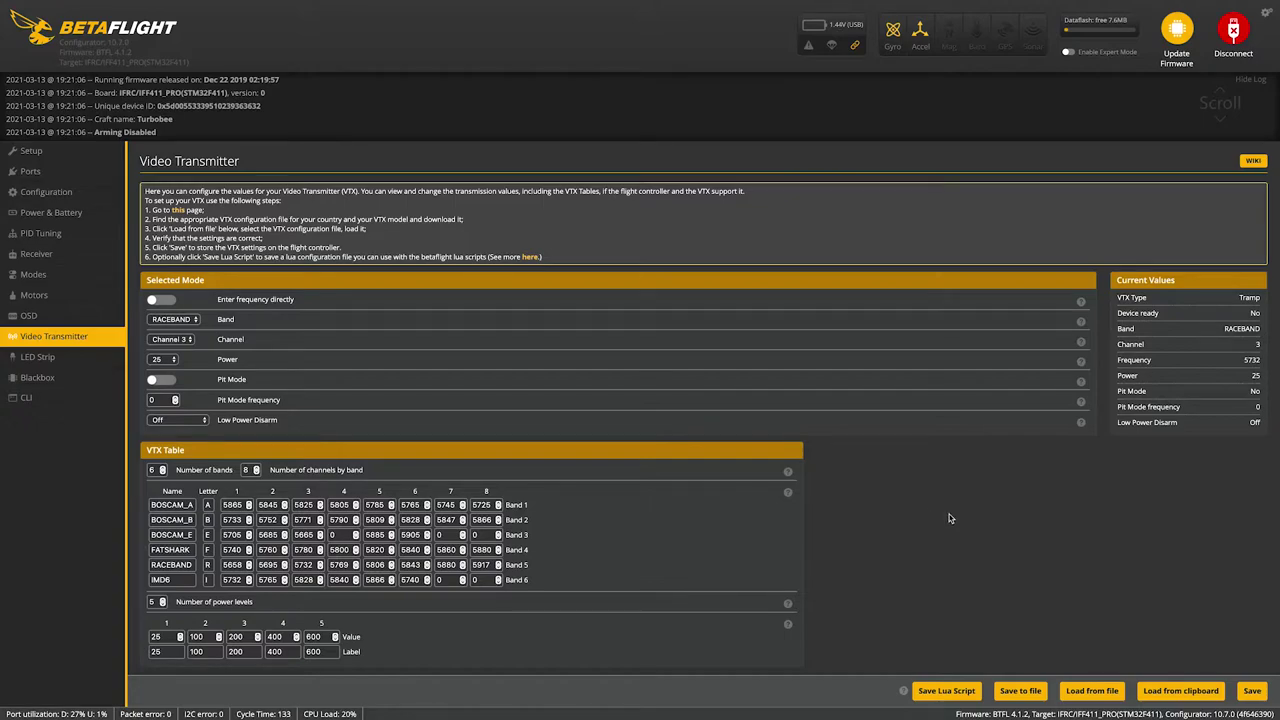
pyautogui.press('super+Tab')
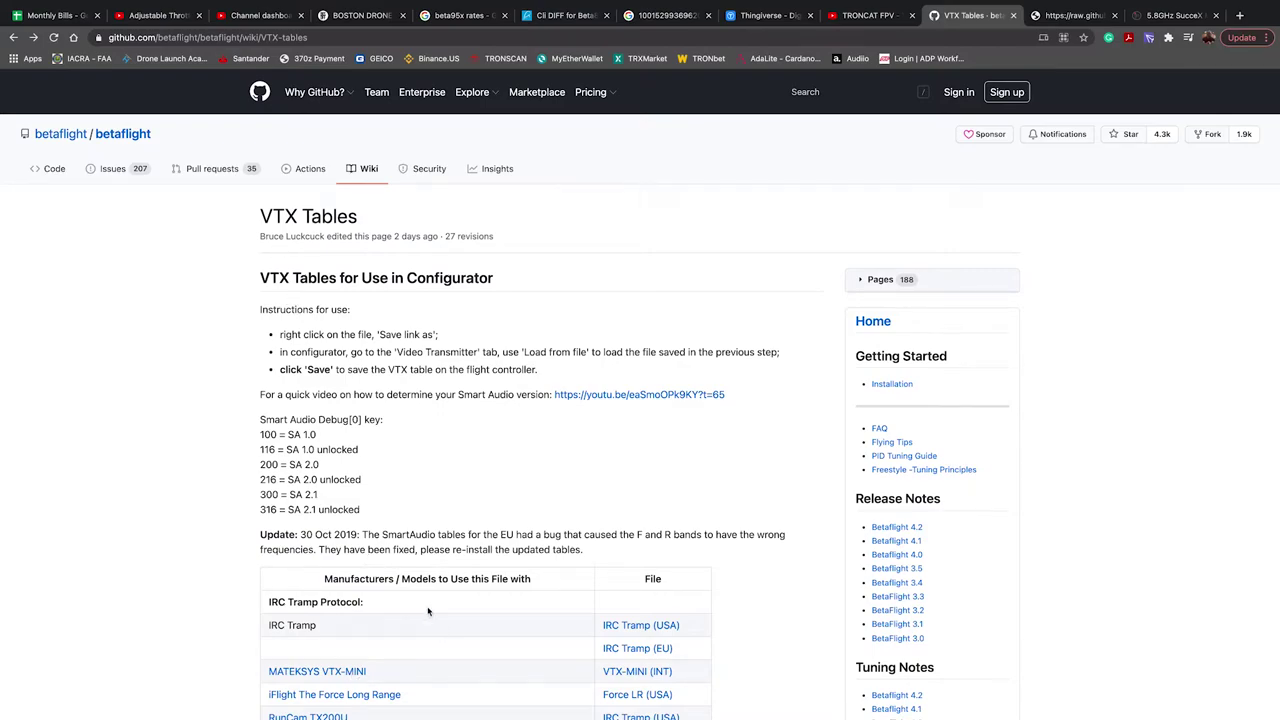
pyautogui.scroll(-5, 185, 595)
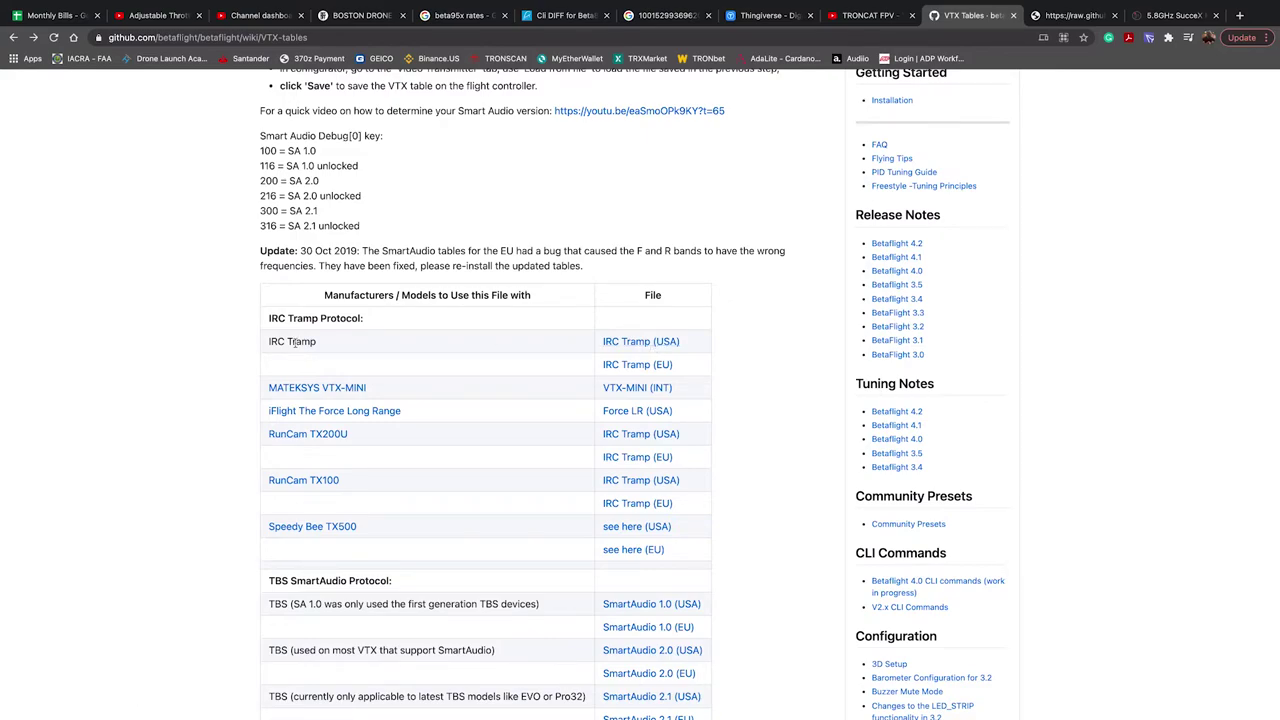
pyautogui.click(653, 344)
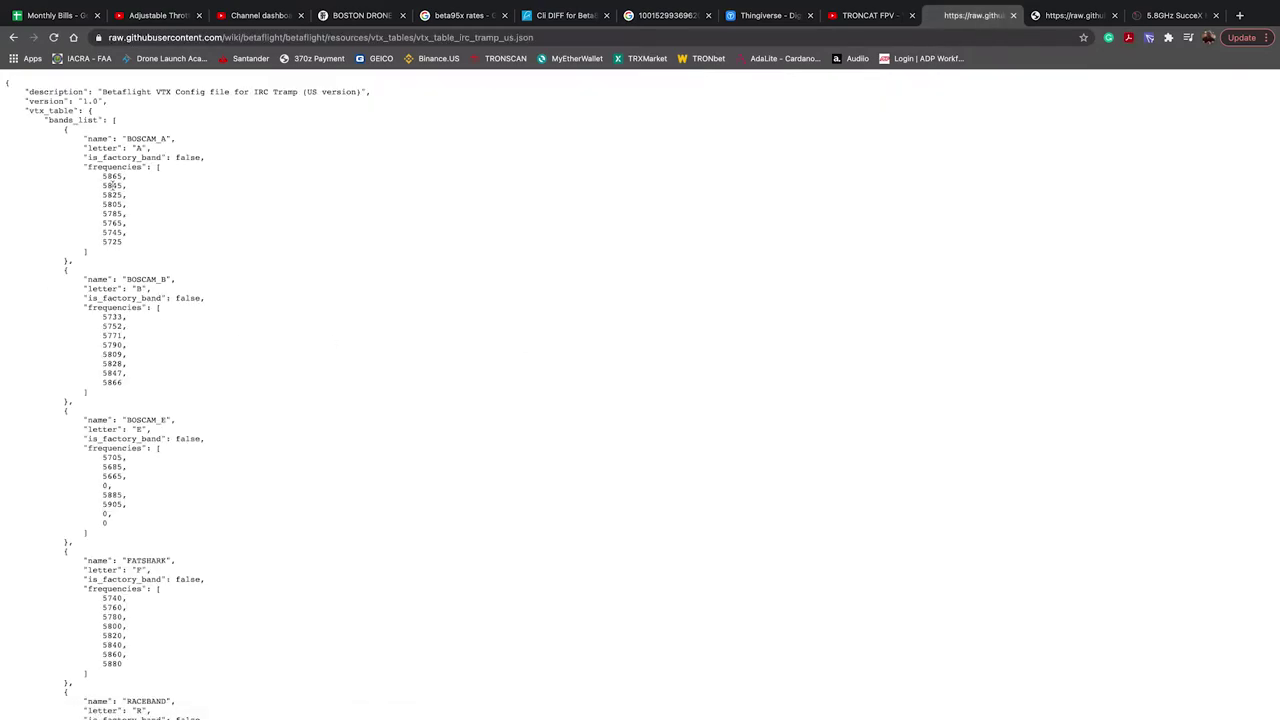
pyautogui.press('super+a')
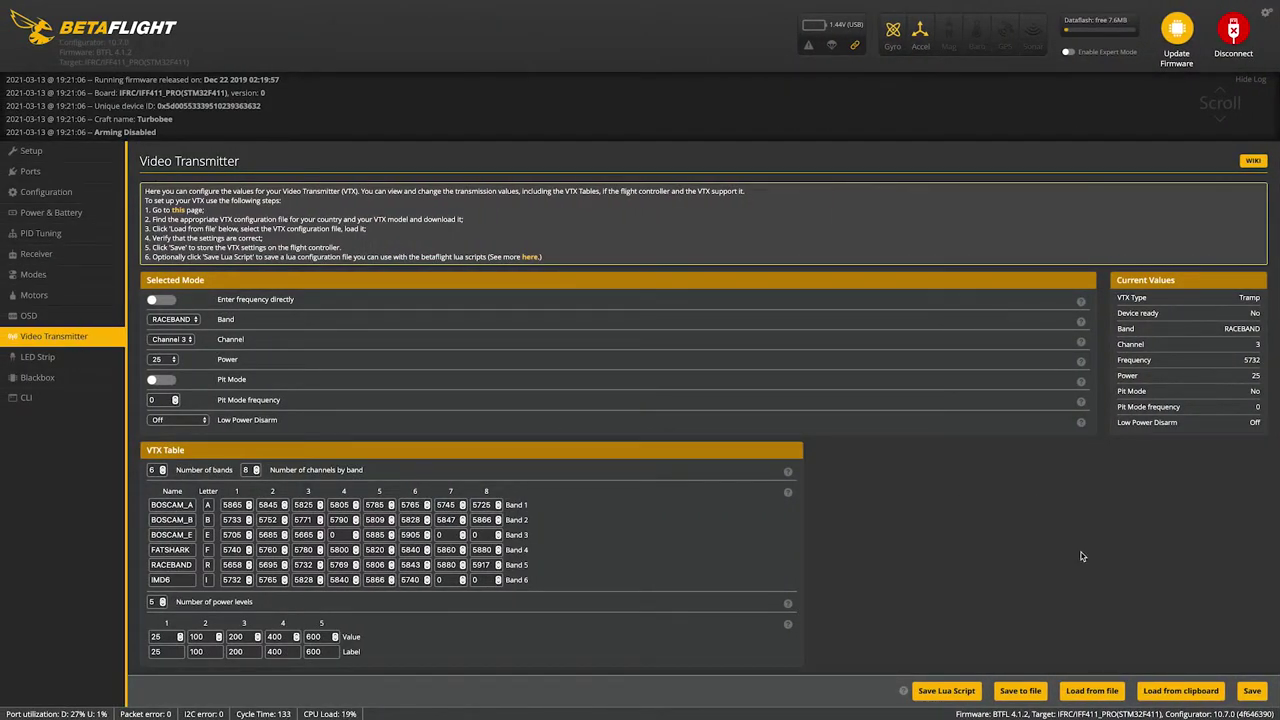
pyautogui.click(1190, 691)
# Reduce the VTX table to 3 power levels, keep the transmitter power at 25 and save the settings.
pyautogui.scroll(-2, 307, 519)
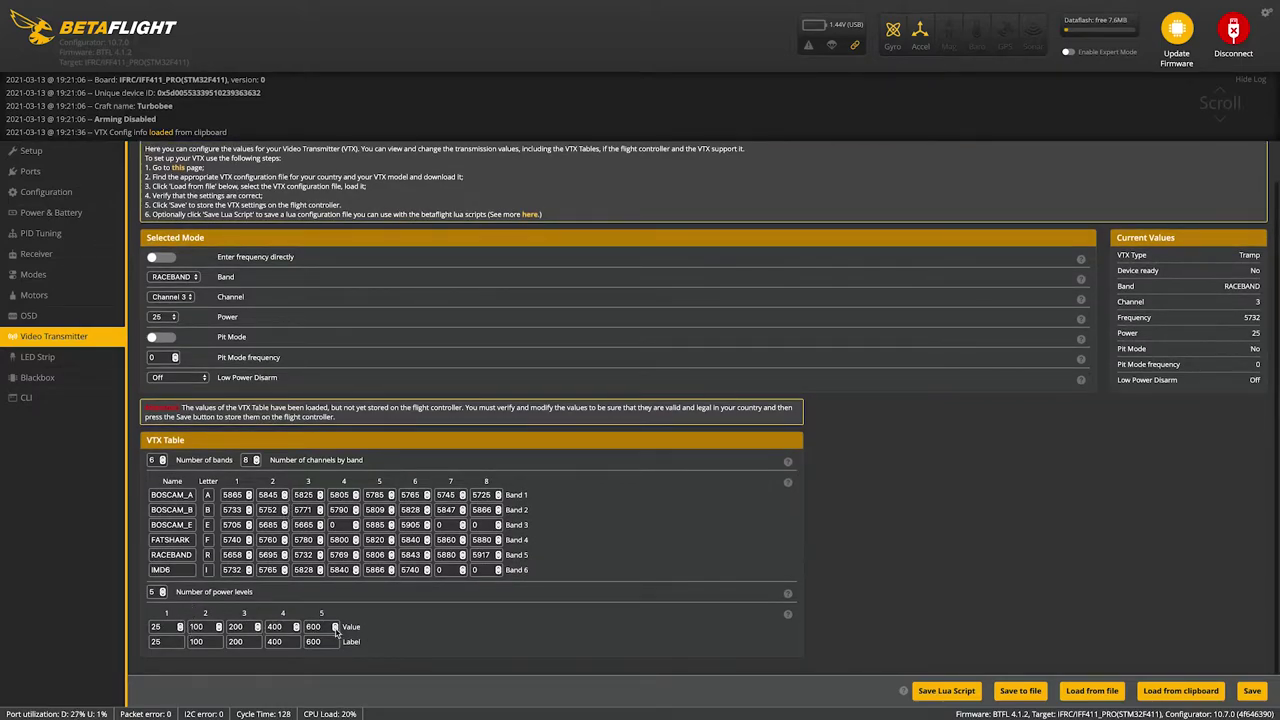
pyautogui.click(163, 595)
pyautogui.click(163, 595)
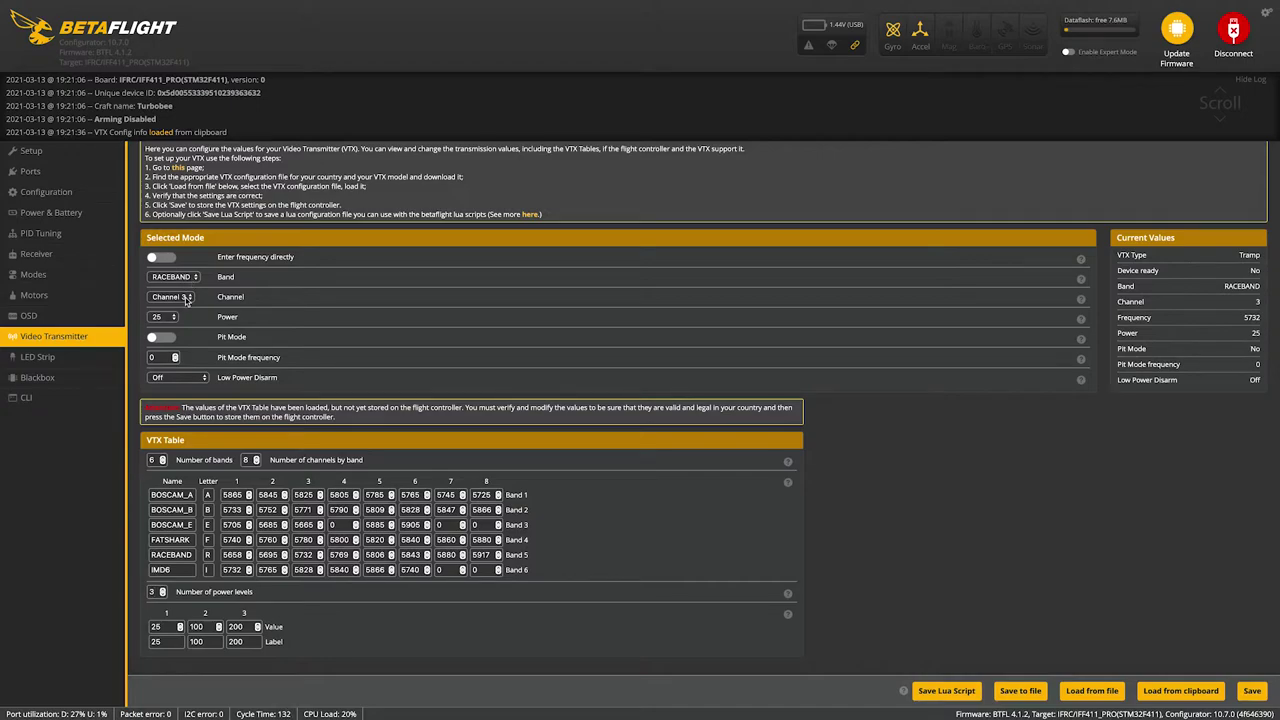
pyautogui.click(157, 318)
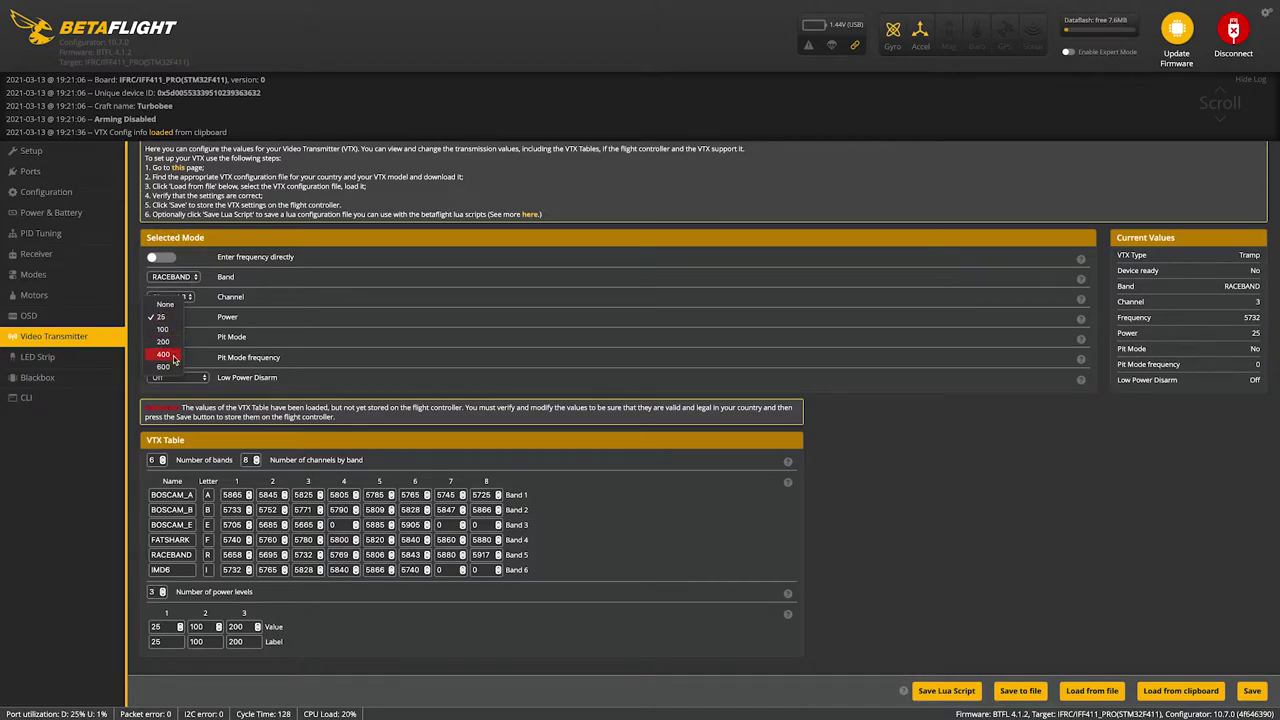
pyautogui.click(207, 320)
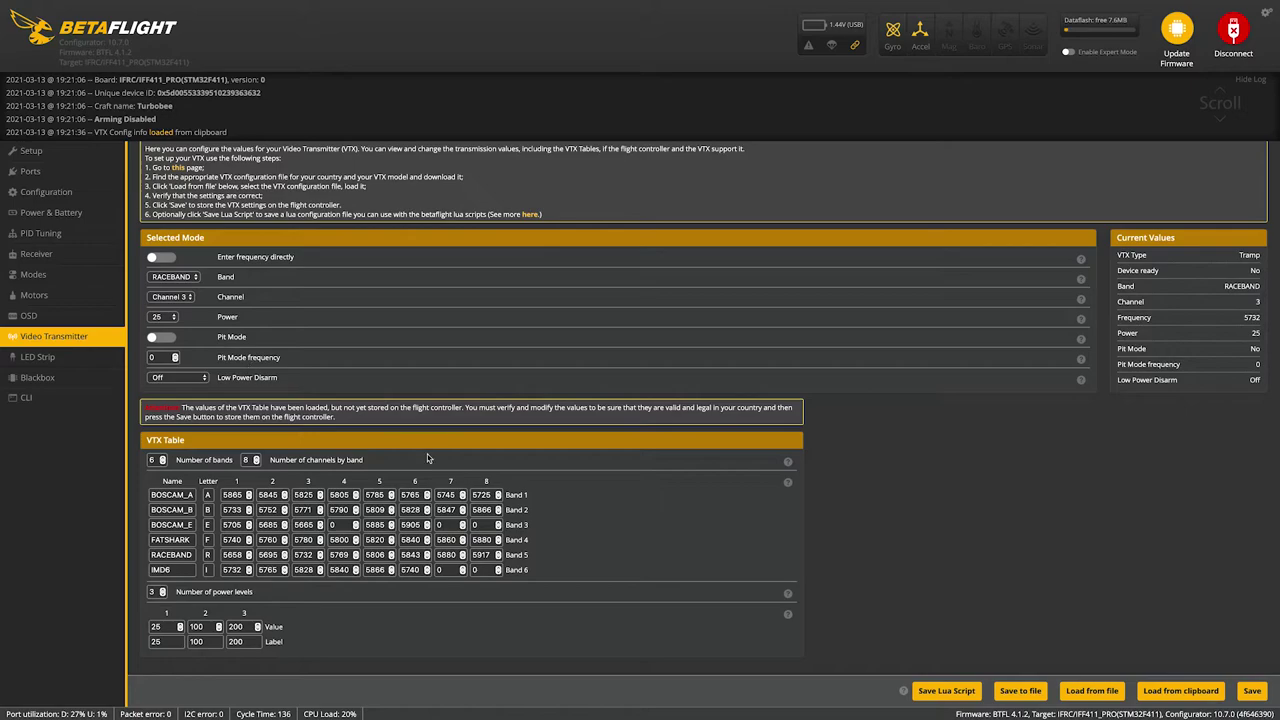
pyautogui.click(1252, 692)
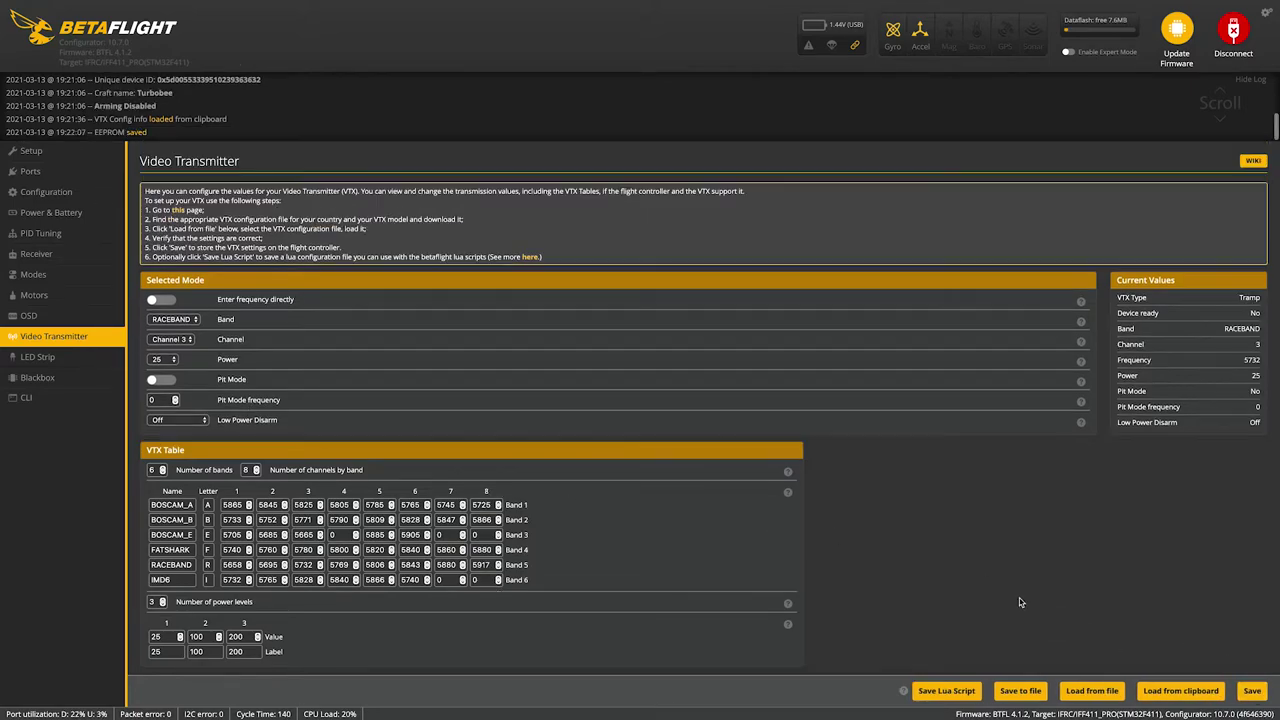
# Reload the video transmitter settings, set the channel to Channel 1 and save.
pyautogui.click(31, 151)
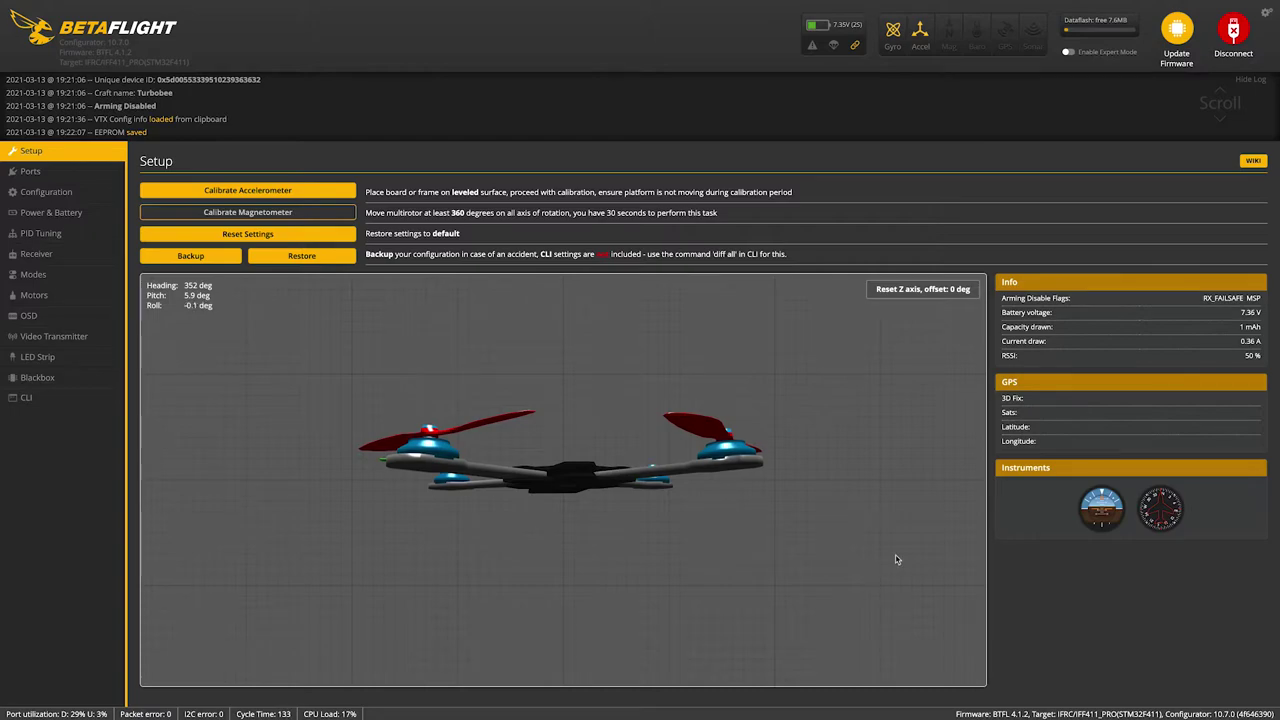
pyautogui.click(62, 338)
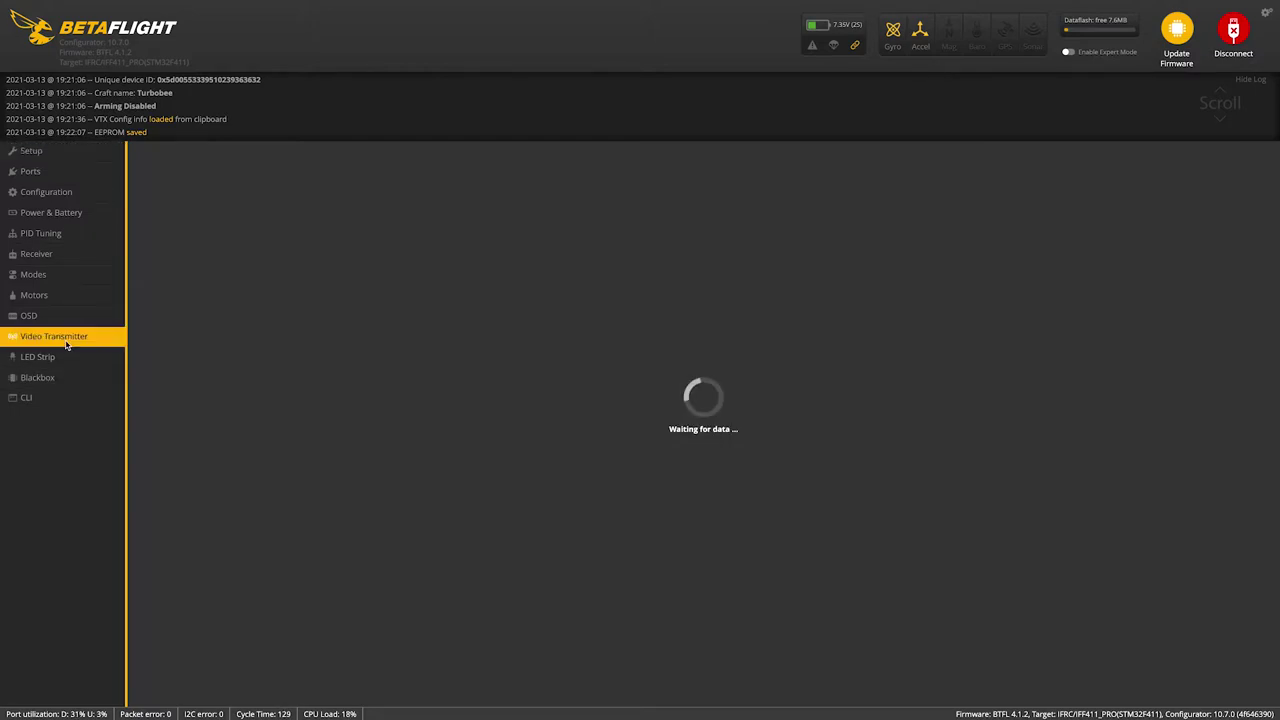
pyautogui.click(188, 342)
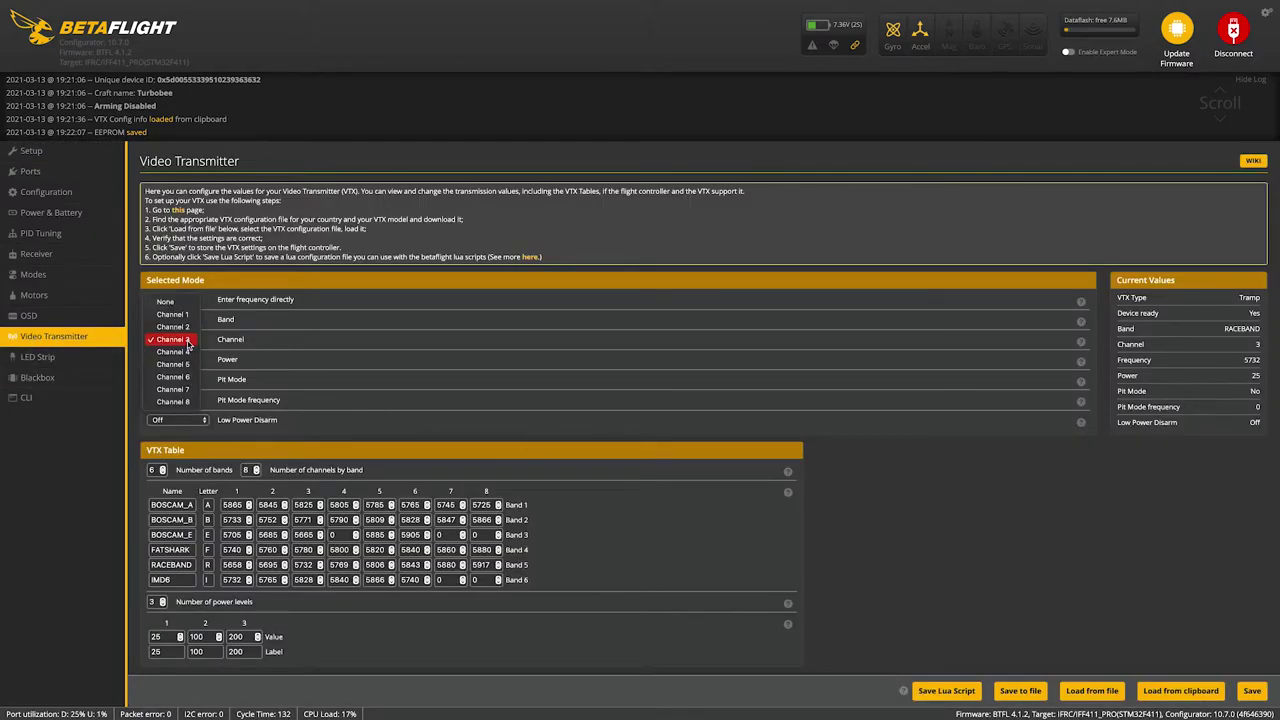
pyautogui.click(189, 316)
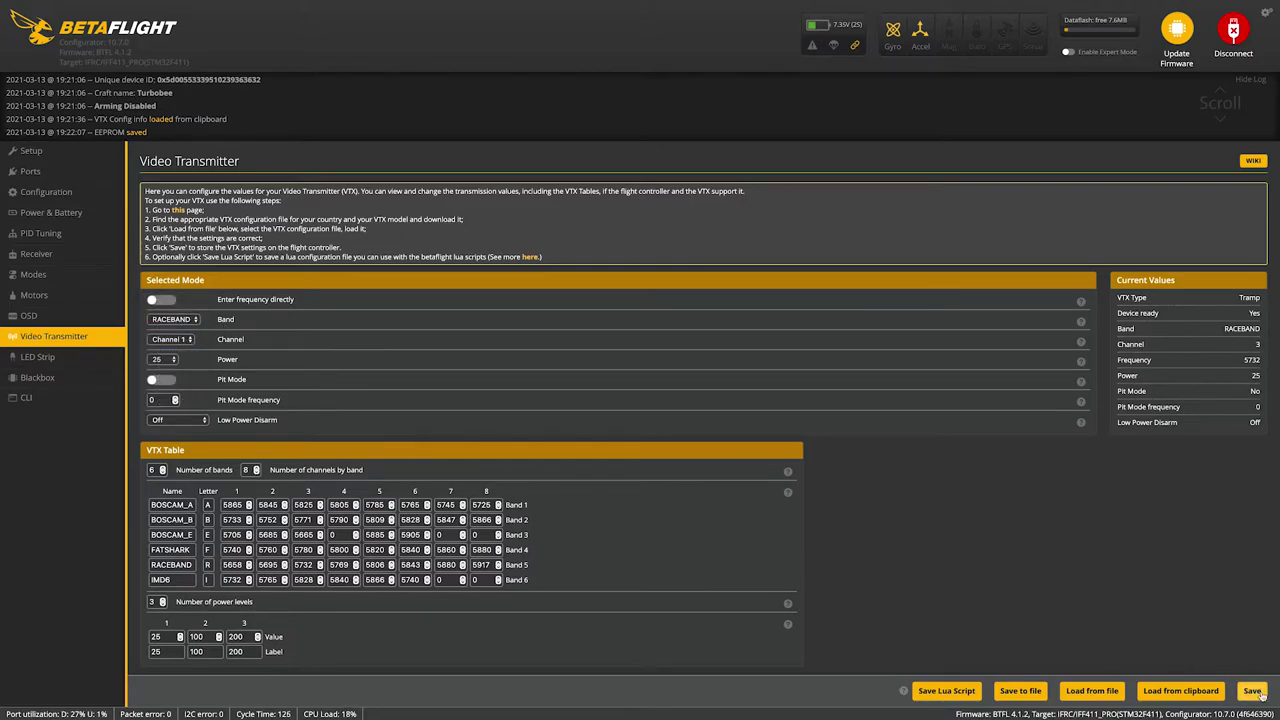
pyautogui.click(1252, 692)
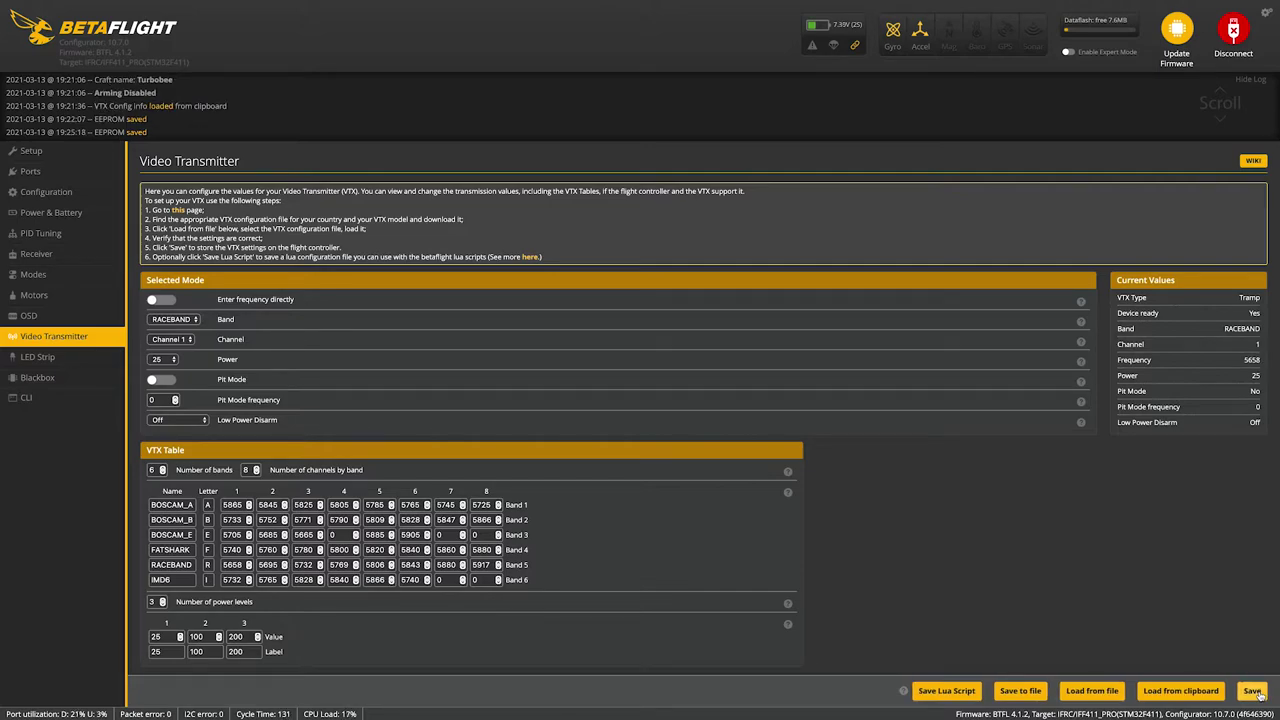
# Set the video transmitter channel back to Channel 3 and save.
pyautogui.click(183, 341)
pyautogui.click(642, 528)
pyautogui.click(1252, 691)
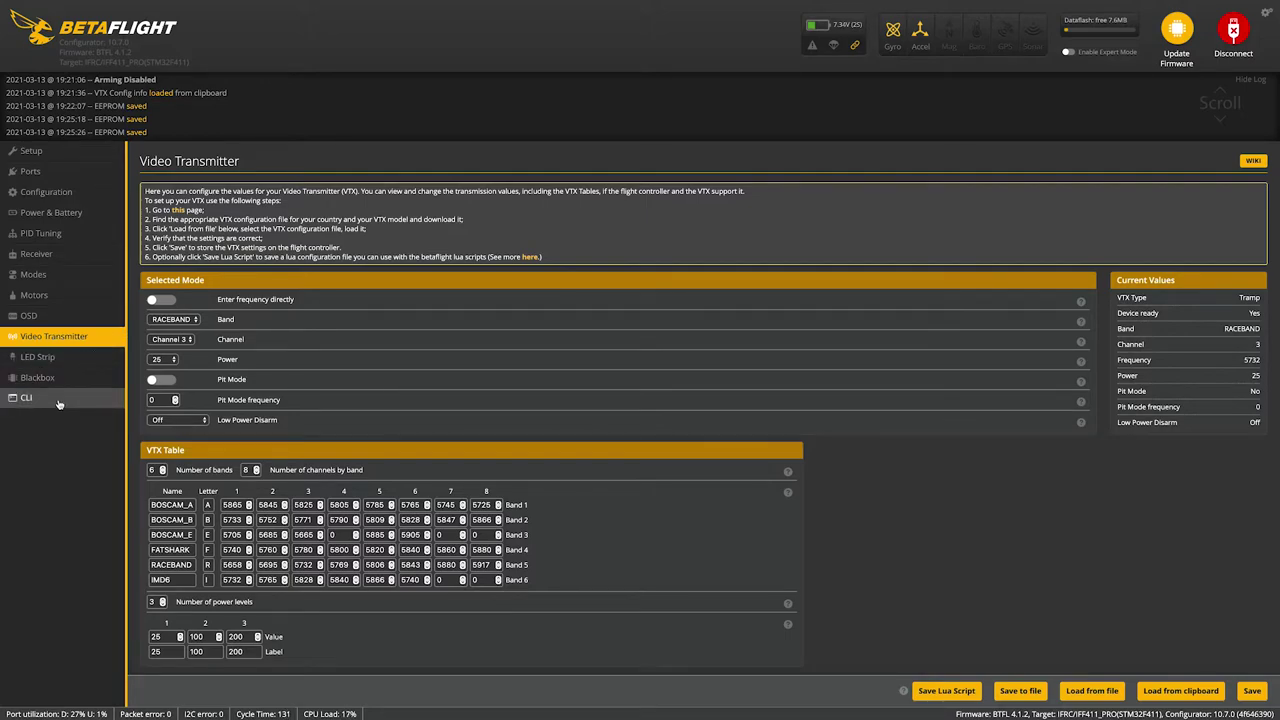
# Open the OSD settings.
pyautogui.click(43, 316)
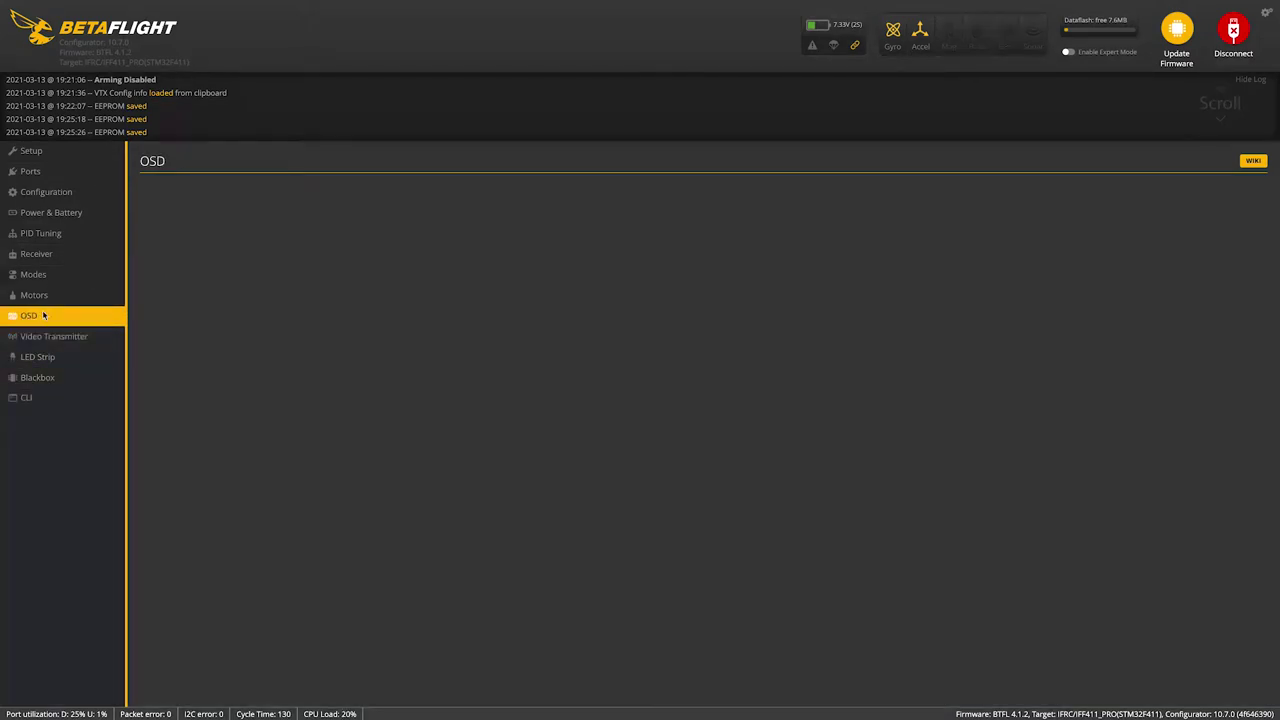